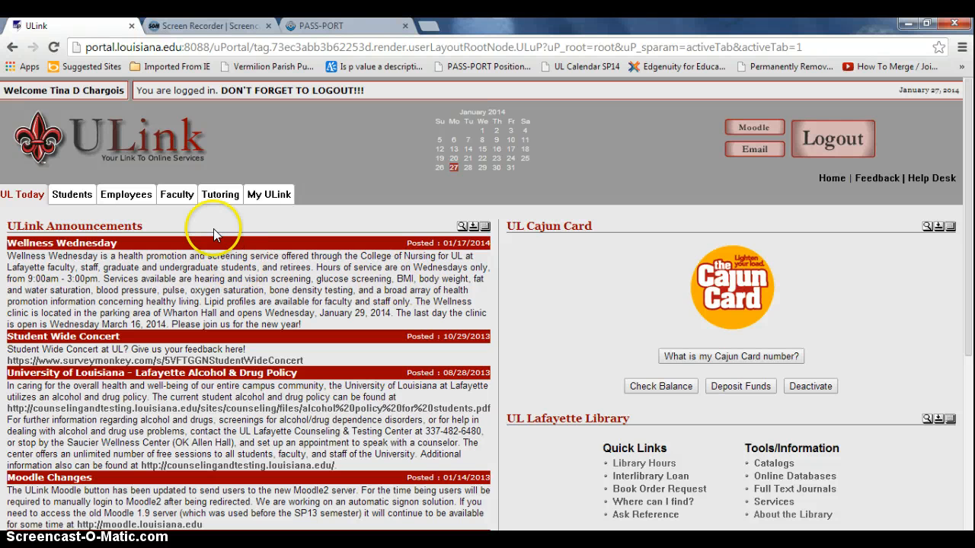
From ULink's Tutoring page, launch the undergraduate and master's PASS-PORT site in the PASS-PORT box
{"action": "left_click", "coordinate": [221, 195]}
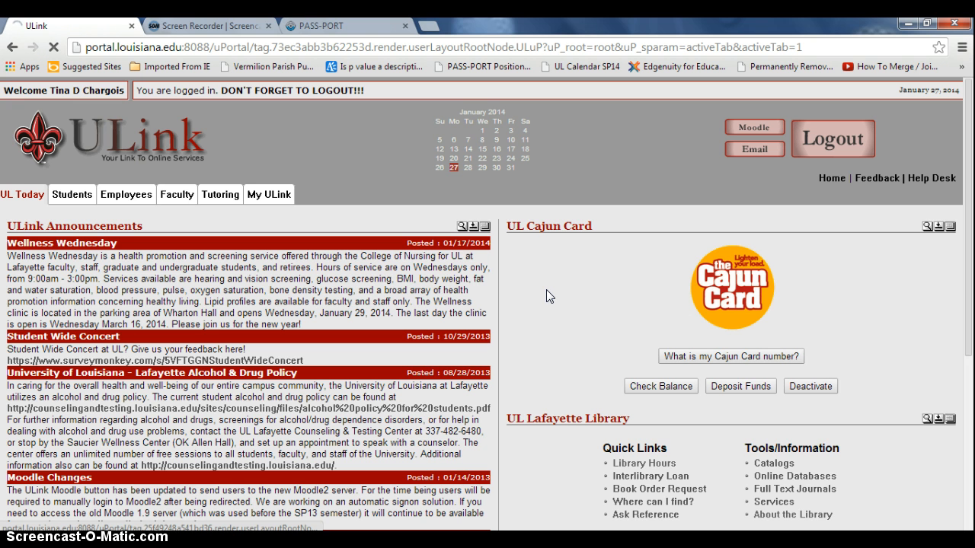
{"action": "scroll", "coordinate": [546, 290], "scroll_direction": "down", "scroll_amount": 7}
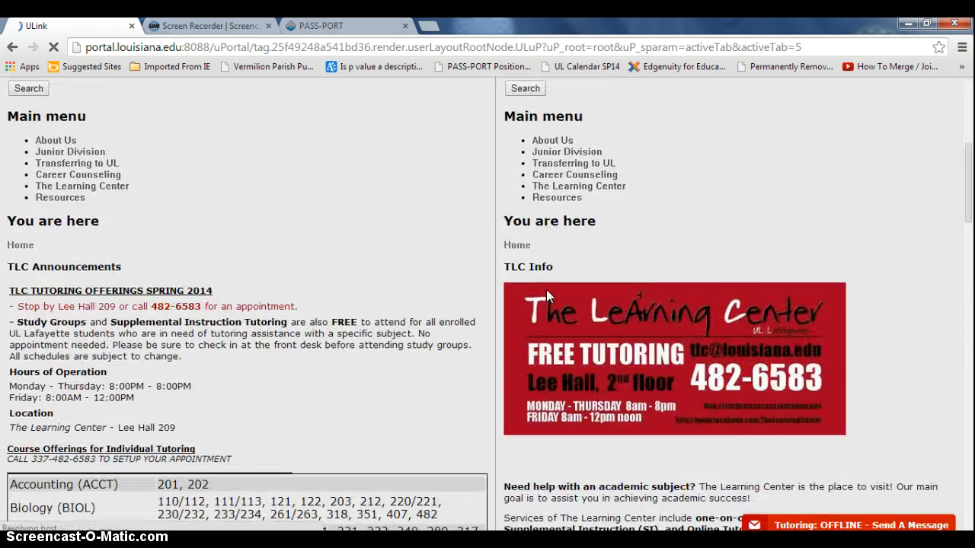
{"action": "scroll", "coordinate": [546, 295], "scroll_direction": "down", "scroll_amount": 10}
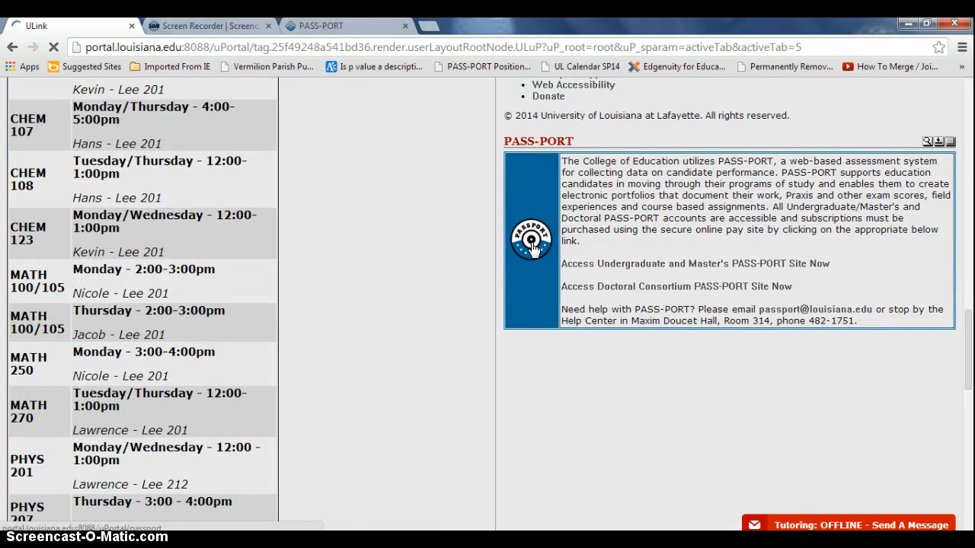
{"action": "left_click", "coordinate": [324, 25]}
Go to Artifacts > Field and choose Initiate New Field Experience to list the templates
{"action": "left_click", "coordinate": [491, 189]}
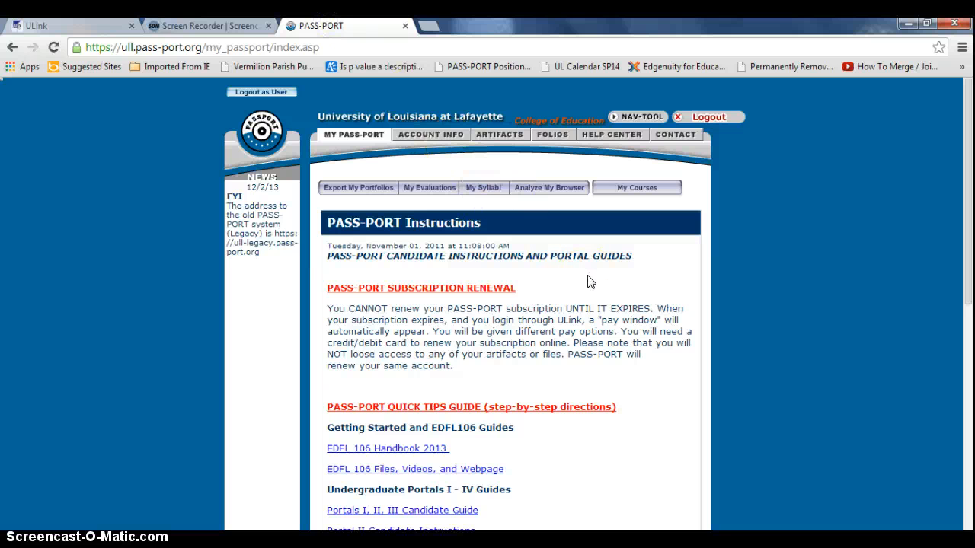
{"action": "left_click", "coordinate": [502, 135]}
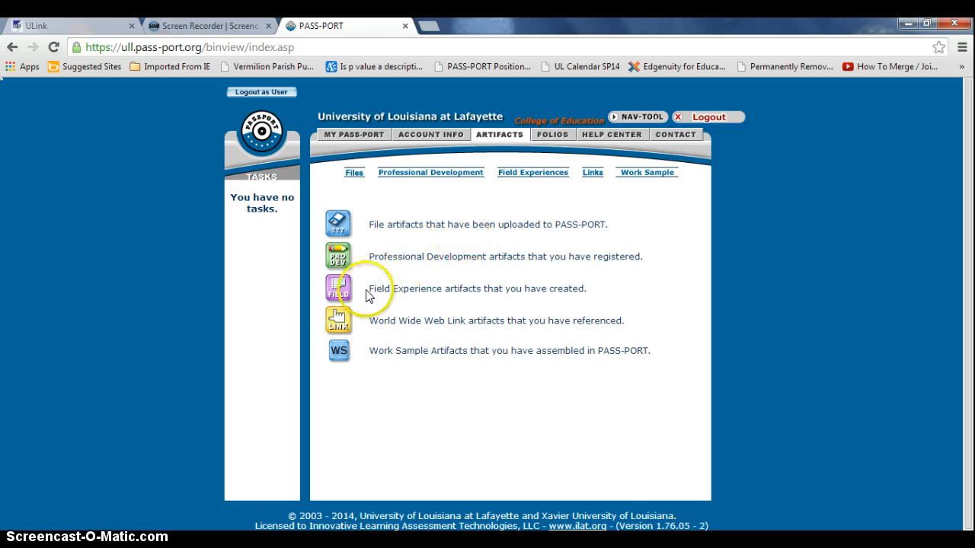
{"action": "left_click", "coordinate": [338, 289]}
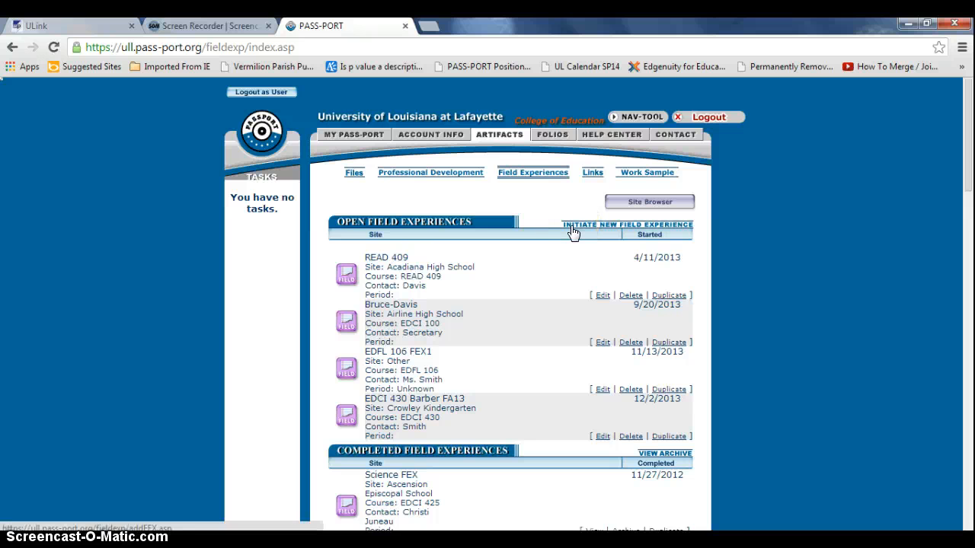
{"action": "left_click", "coordinate": [573, 228]}
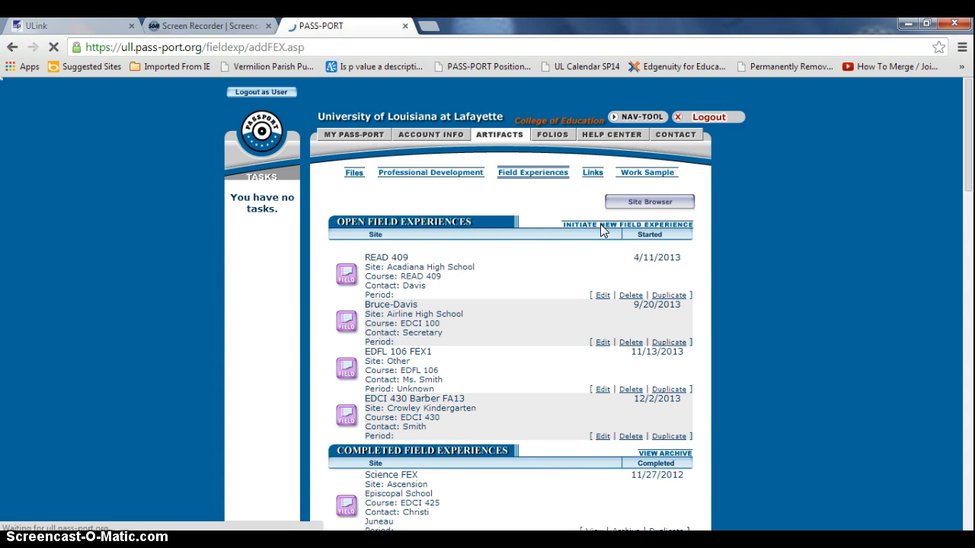
{"action": "left_click", "coordinate": [579, 225]}
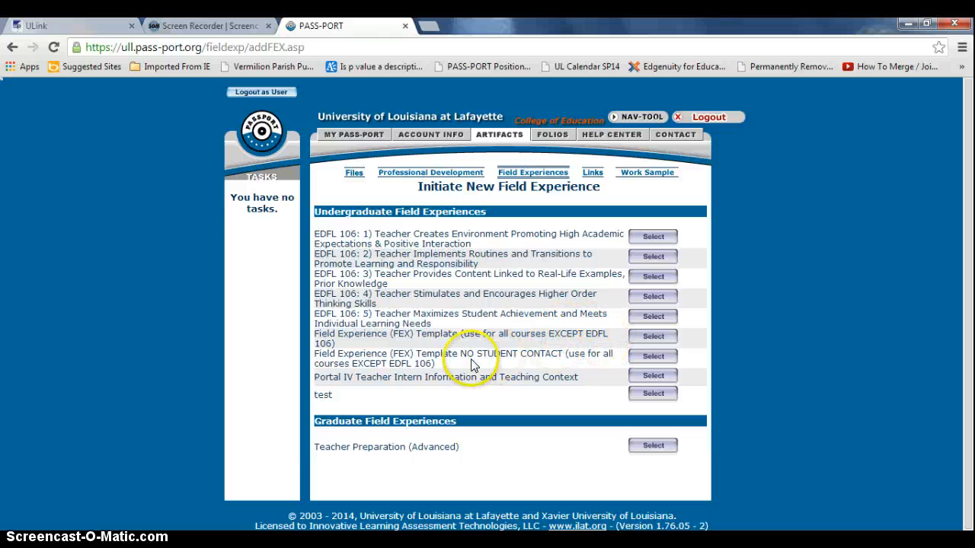
Use the Field Experience (FEX) Template, name it 'Example FEX', and date it 01/21/2014
{"action": "left_click", "coordinate": [653, 337]}
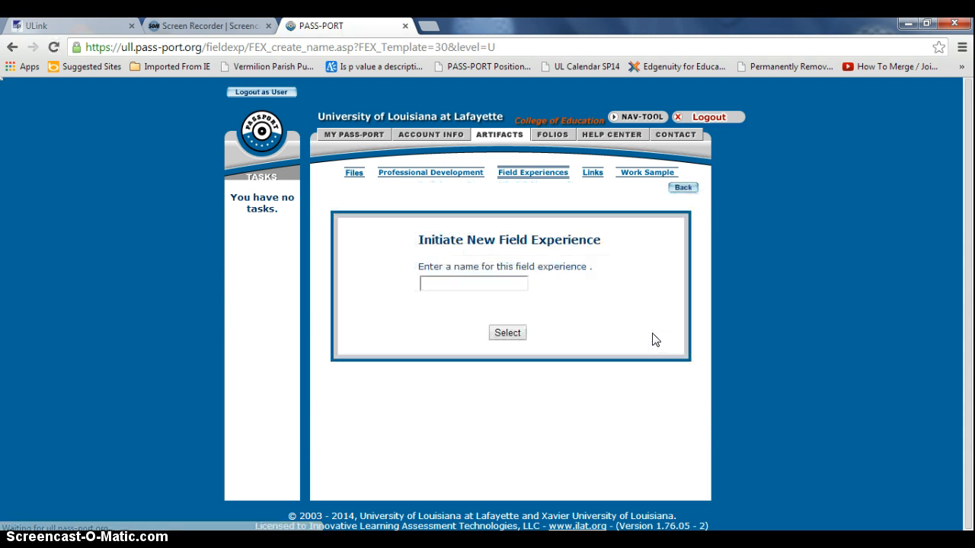
{"action": "left_click", "coordinate": [500, 282]}
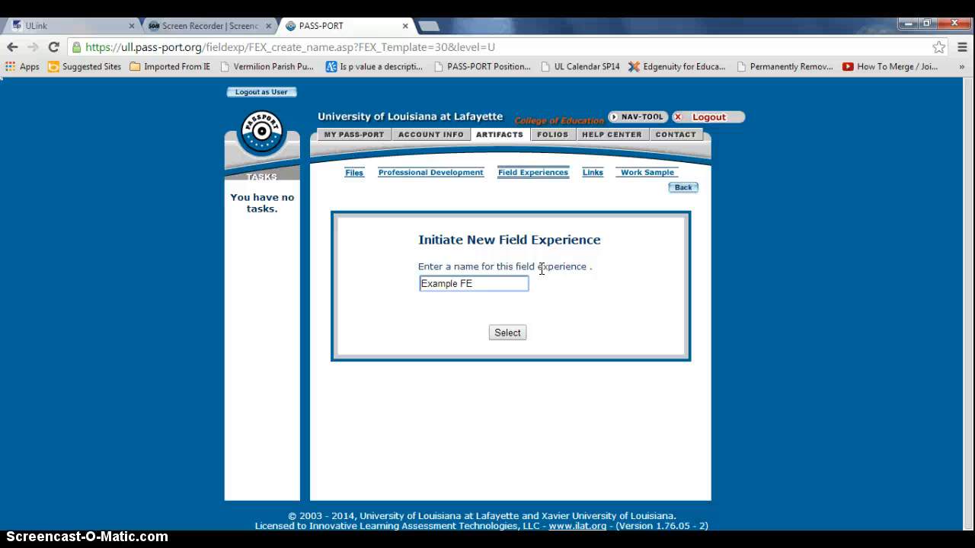
{"action": "left_click", "coordinate": [509, 332]}
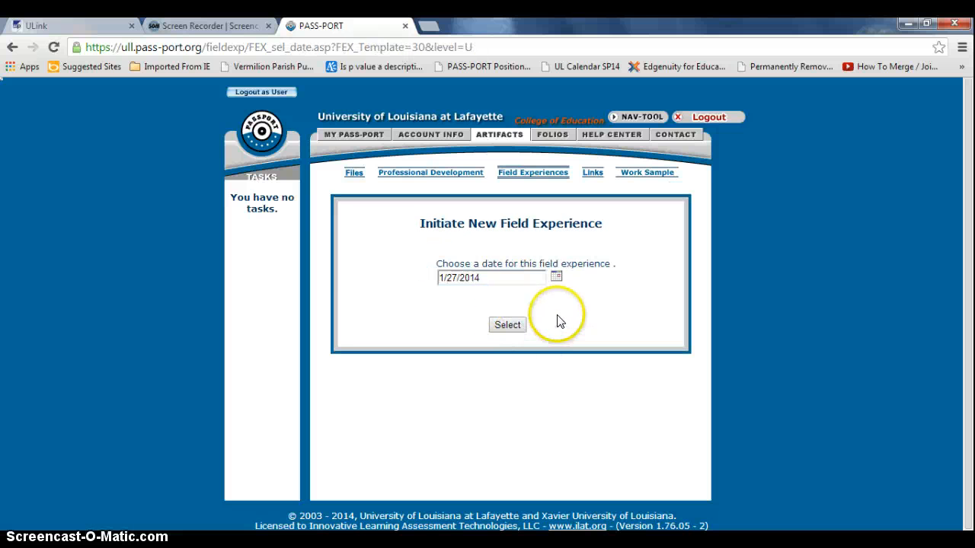
{"action": "left_click", "coordinate": [557, 278]}
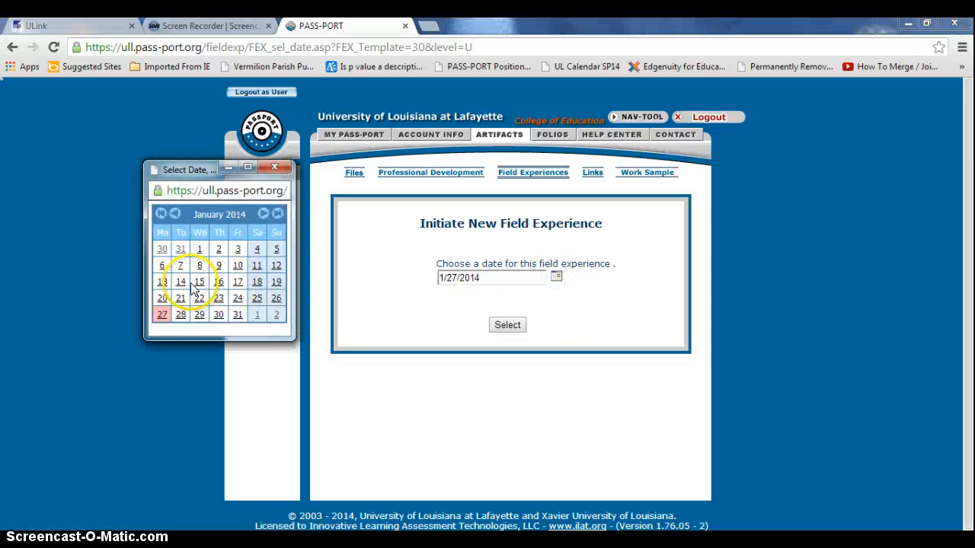
{"action": "left_click", "coordinate": [182, 303]}
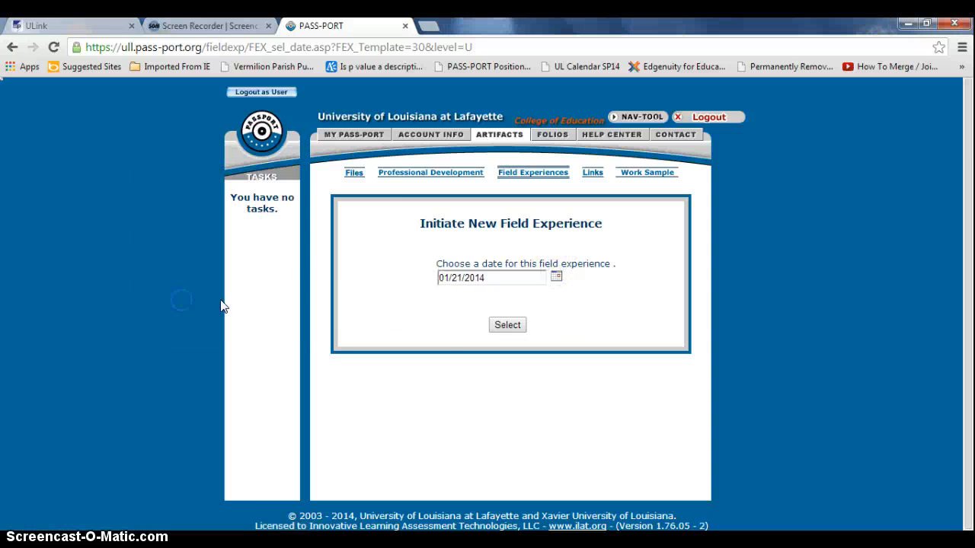
{"action": "left_click", "coordinate": [506, 325]}
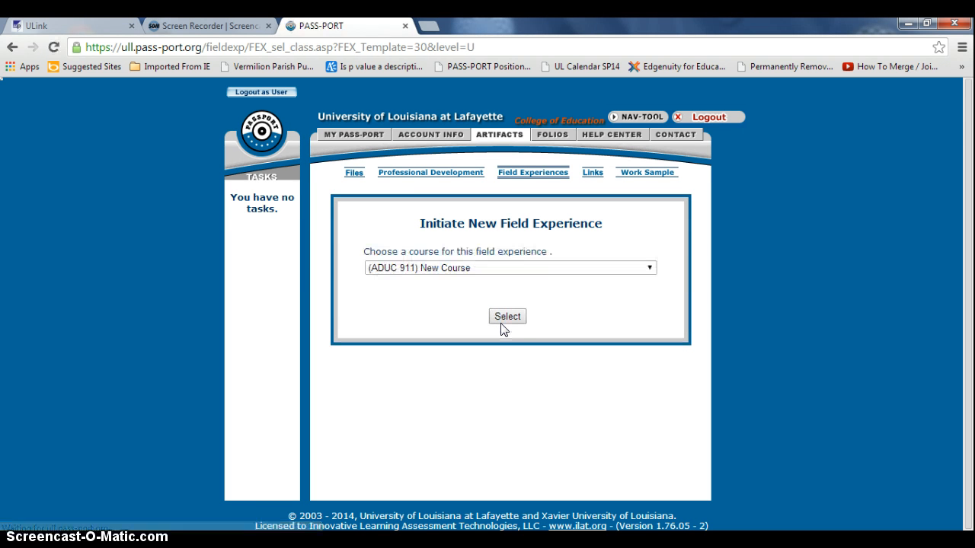
Choose (SPED 391) Foundations of Special Ed as the field experience course
{"action": "left_click", "coordinate": [575, 325]}
{"action": "left_click", "coordinate": [565, 267]}
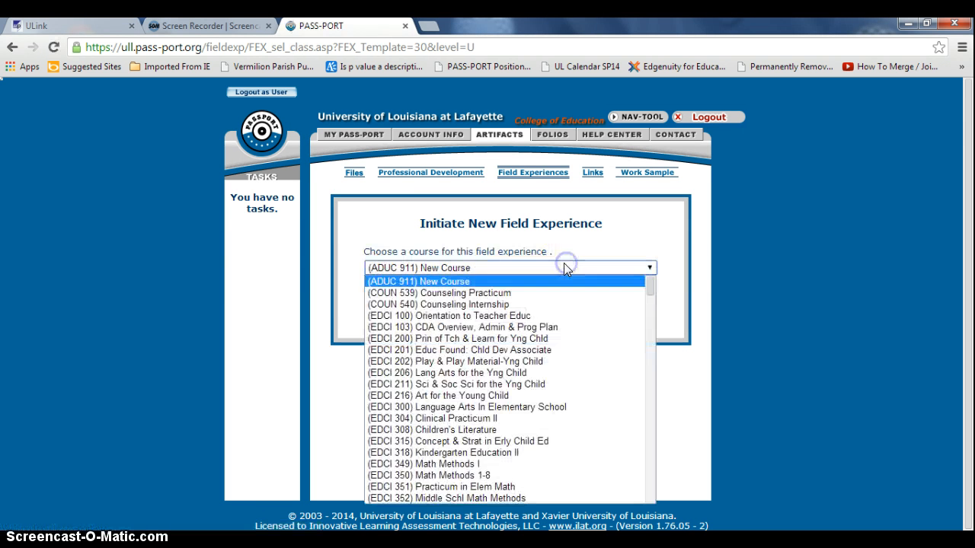
{"action": "scroll", "coordinate": [624, 374], "scroll_direction": "down", "scroll_amount": 15}
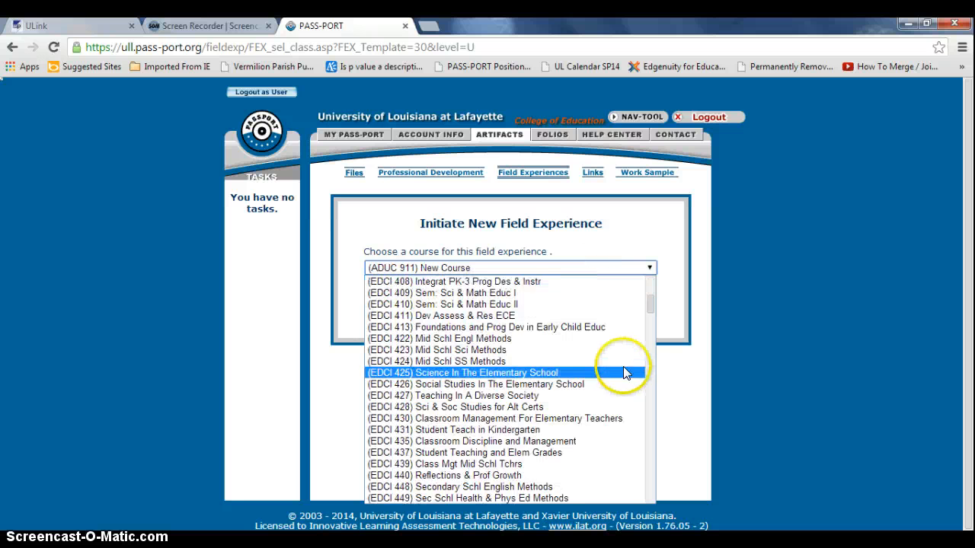
{"action": "scroll", "coordinate": [617, 417], "scroll_direction": "down", "scroll_amount": 20}
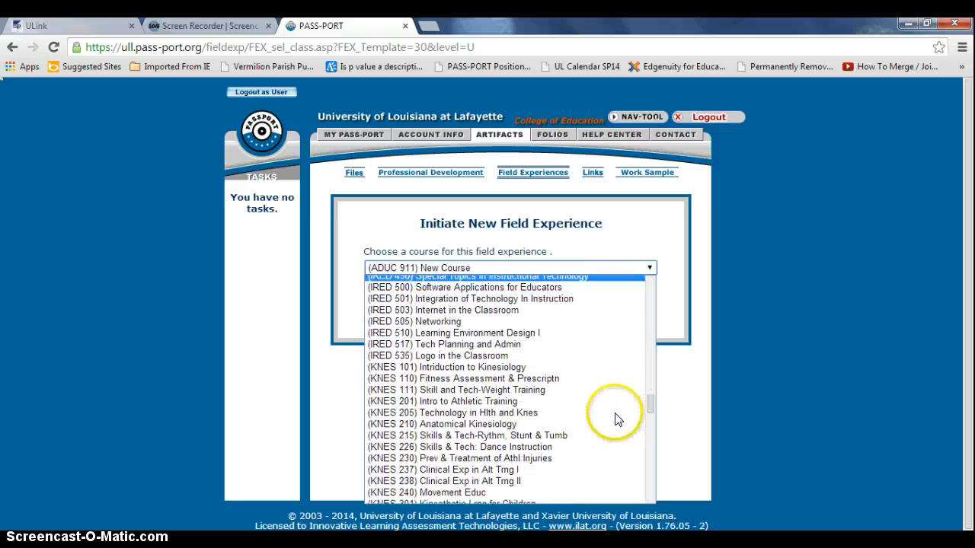
{"action": "scroll", "coordinate": [617, 418], "scroll_direction": "down", "scroll_amount": 20}
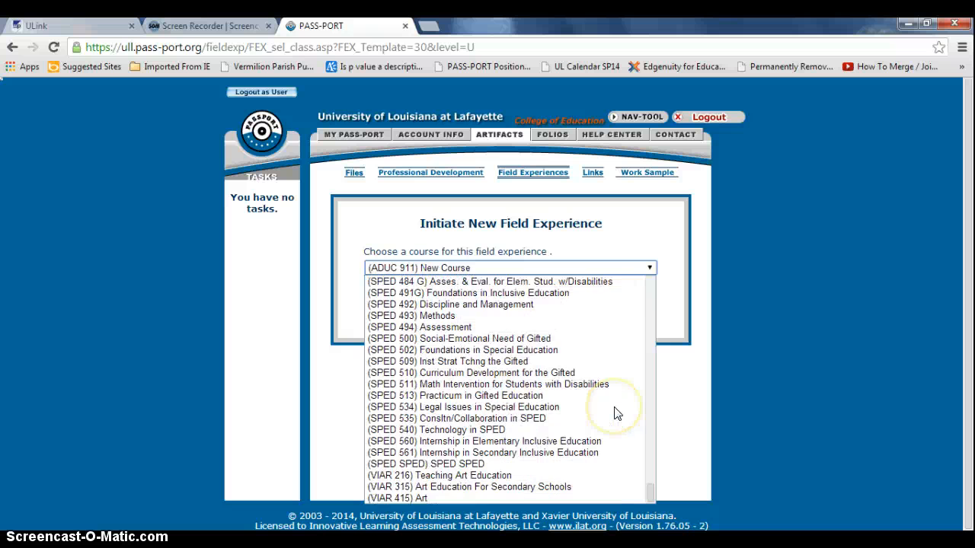
{"action": "scroll", "coordinate": [617, 414], "scroll_direction": "up", "scroll_amount": 6}
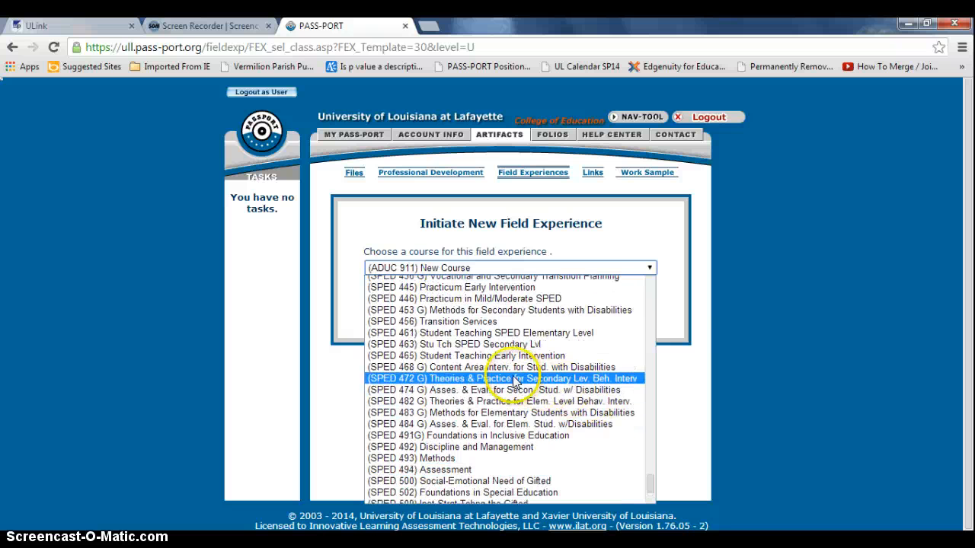
{"action": "scroll", "coordinate": [515, 381], "scroll_direction": "up", "scroll_amount": 3}
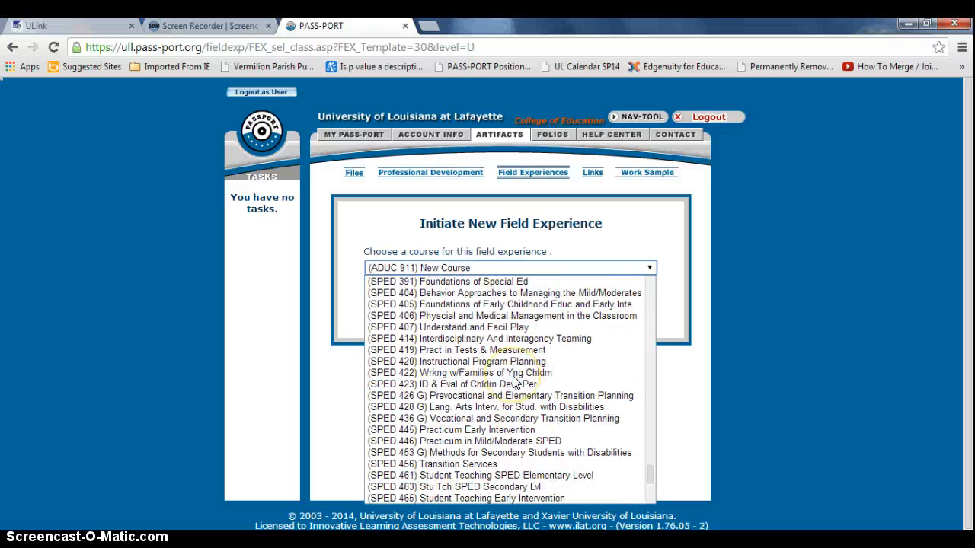
{"action": "left_click", "coordinate": [427, 281]}
{"action": "left_click", "coordinate": [503, 315]}
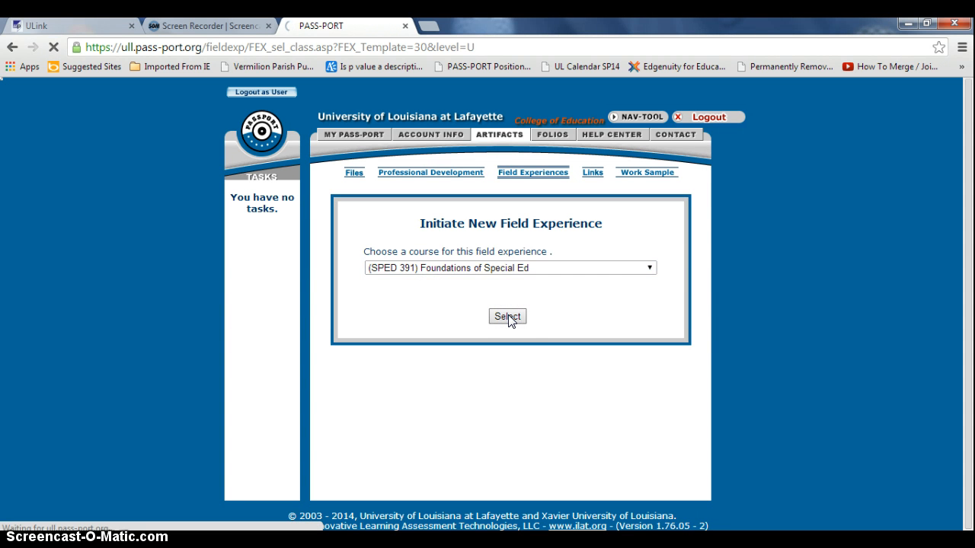
Set the field experience level to Level 2: Small group, whole class
{"action": "left_click", "coordinate": [494, 289]}
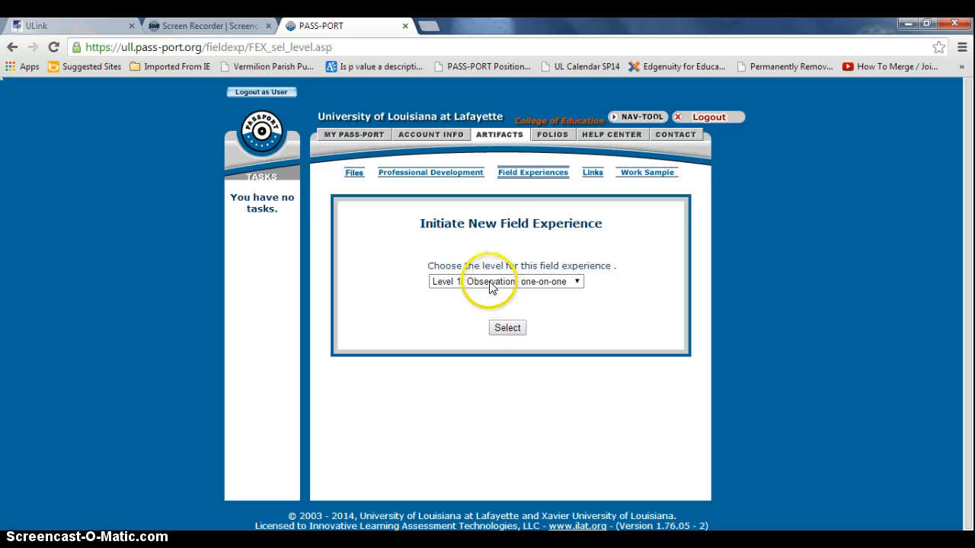
{"action": "left_click", "coordinate": [490, 283]}
{"action": "left_click", "coordinate": [503, 308]}
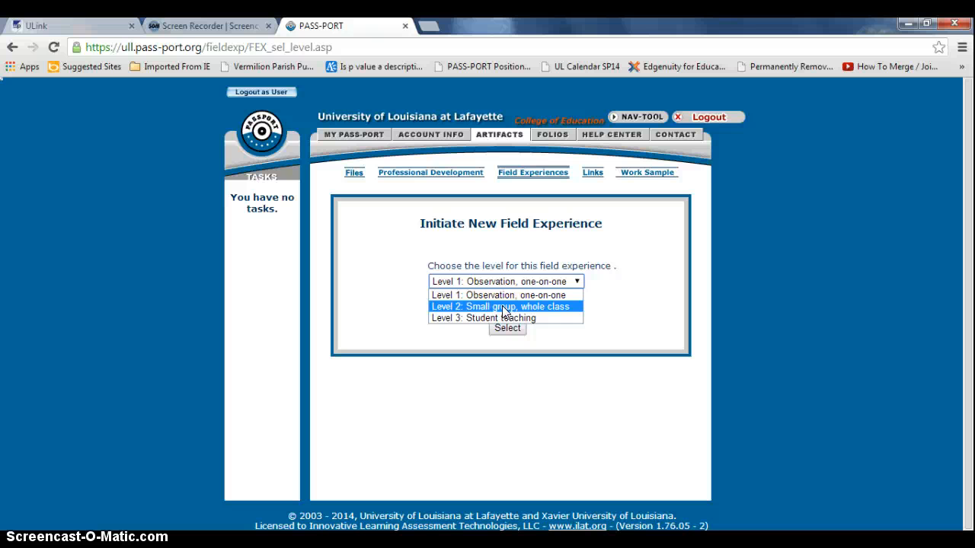
{"action": "left_click", "coordinate": [503, 307]}
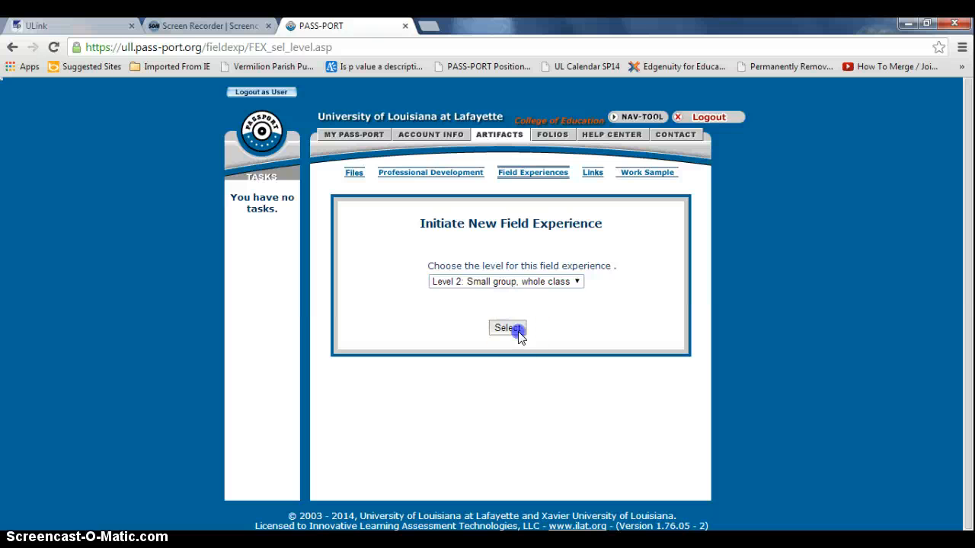
{"action": "left_click", "coordinate": [506, 329]}
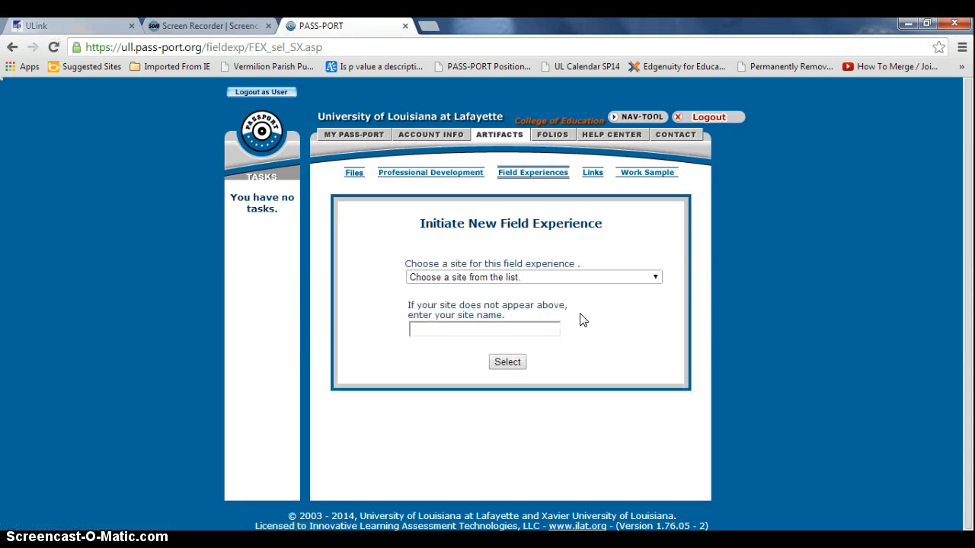
Choose Acadiana High School as the field experience site
{"action": "left_click", "coordinate": [583, 277]}
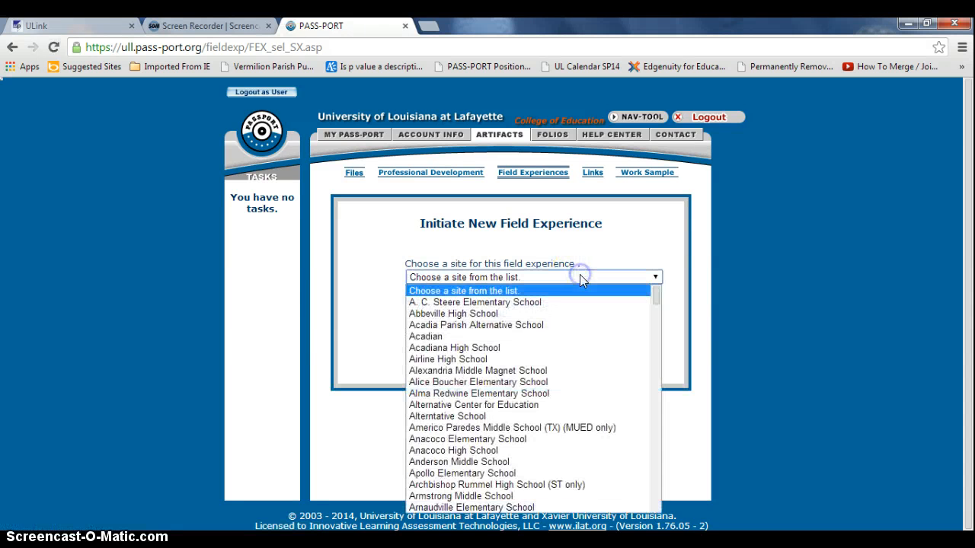
{"action": "left_click", "coordinate": [549, 348]}
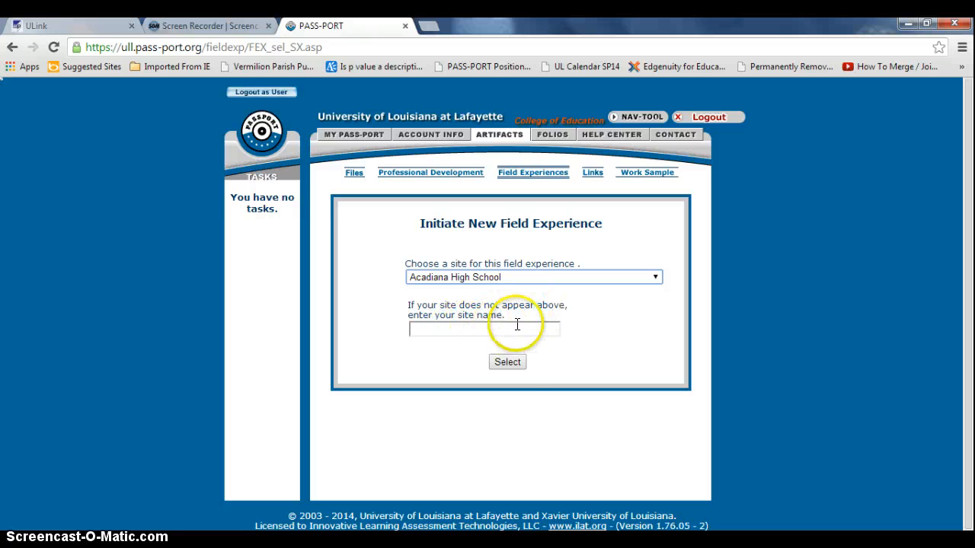
{"action": "left_click", "coordinate": [508, 362]}
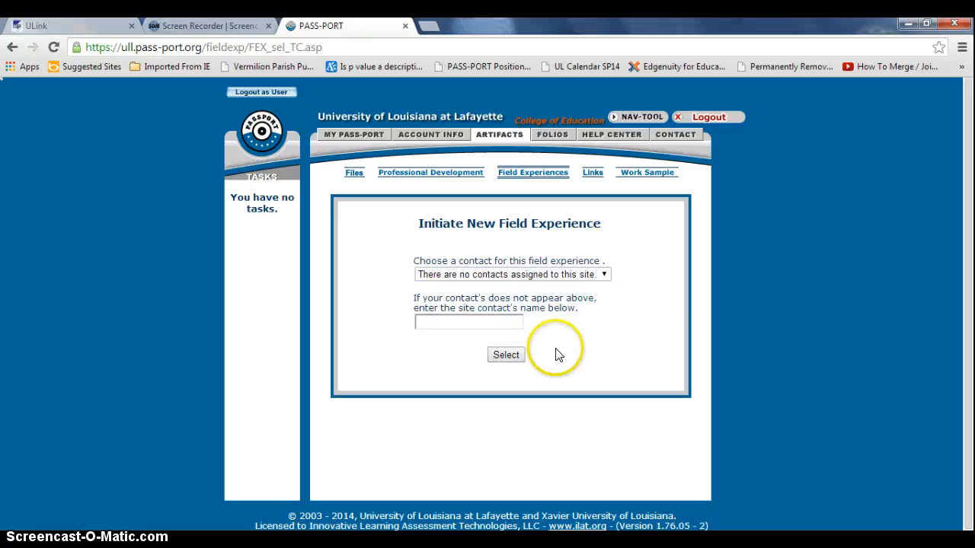
Enter the site contact's name and create the field experience
{"action": "left_click", "coordinate": [534, 275]}
{"action": "left_click", "coordinate": [533, 284]}
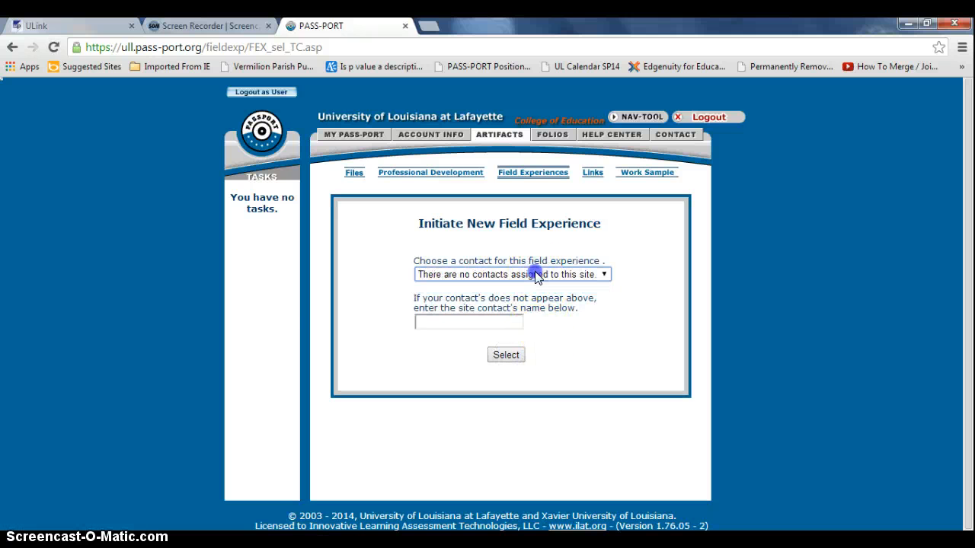
{"action": "left_click", "coordinate": [518, 323]}
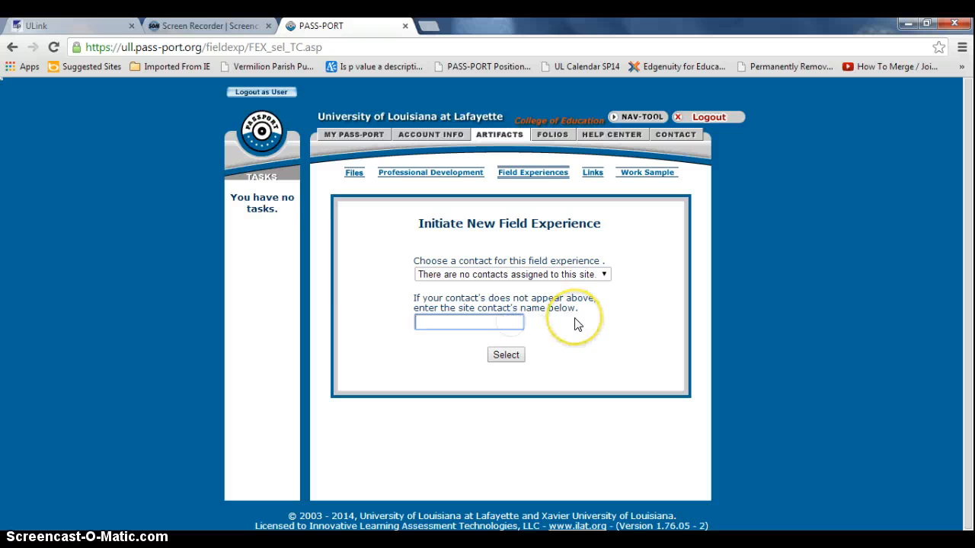
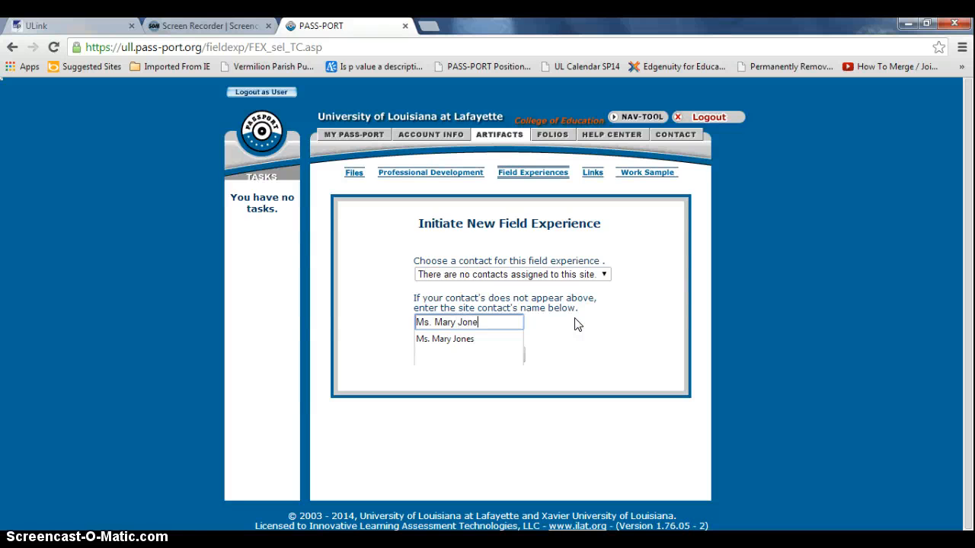
{"action": "left_click", "coordinate": [575, 324]}
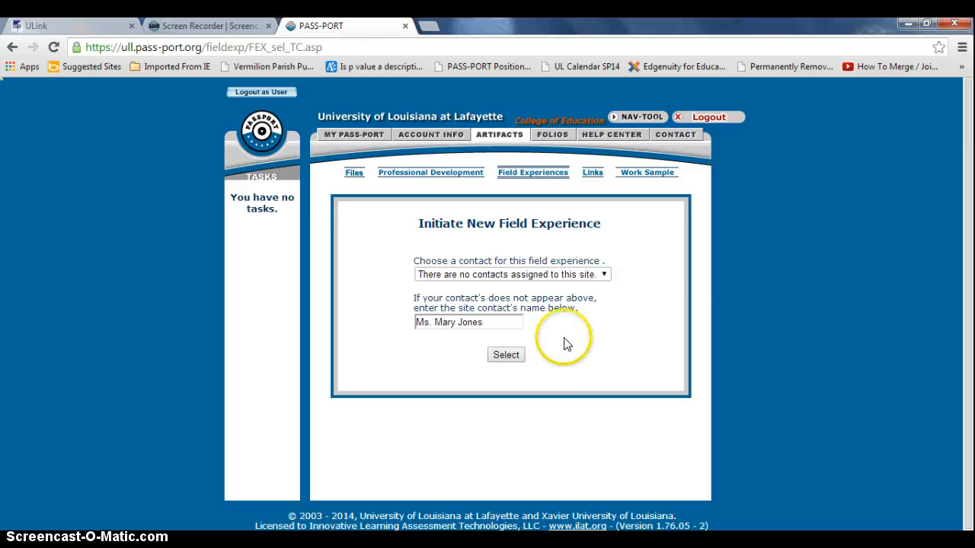
{"action": "left_click", "coordinate": [508, 356]}
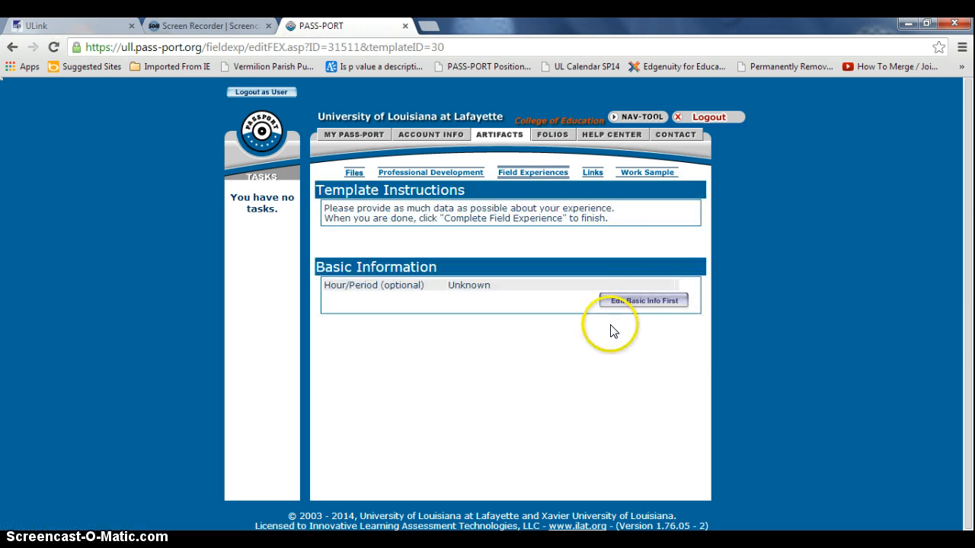
Enter 20 participants and 10 hours in Basic Information, save, and acknowledge the warning
{"action": "left_click", "coordinate": [615, 300]}
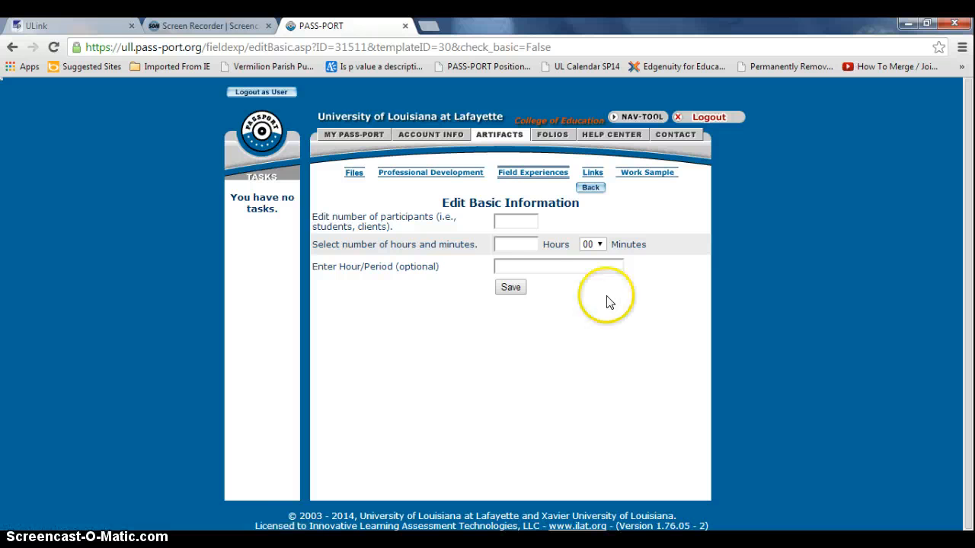
{"action": "left_click", "coordinate": [505, 222]}
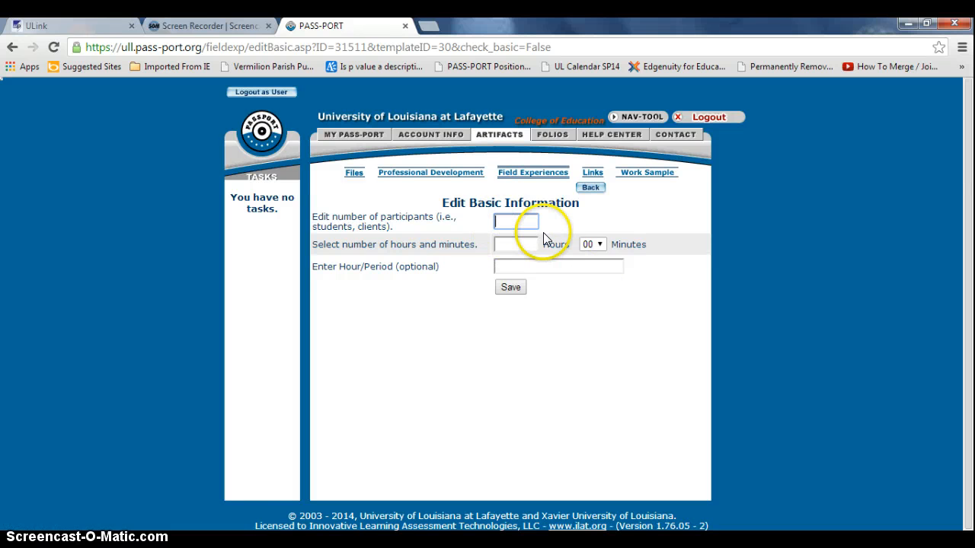
{"action": "type", "text": "20"}
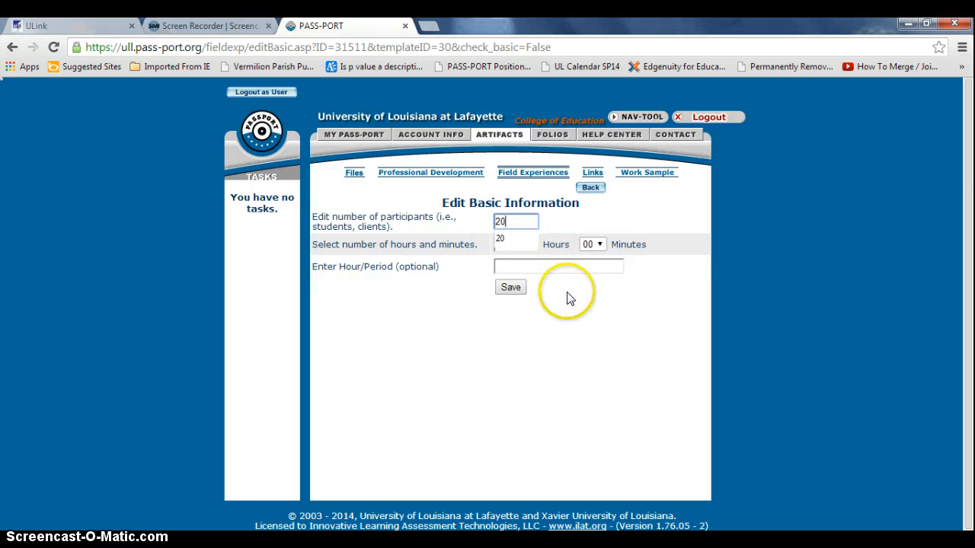
{"action": "left_click", "coordinate": [561, 290]}
{"action": "left_click", "coordinate": [518, 244]}
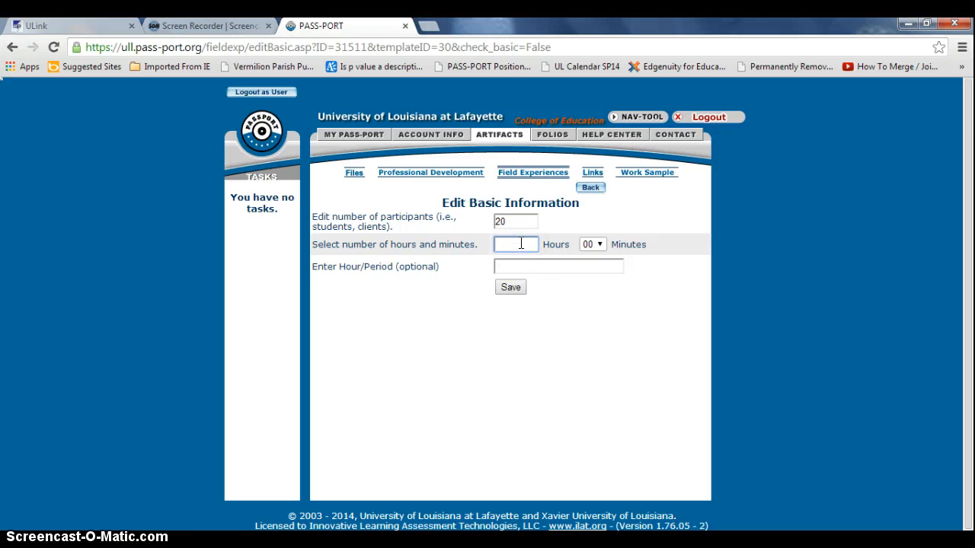
{"action": "type", "text": "10"}
{"action": "left_click", "coordinate": [560, 306]}
{"action": "left_click", "coordinate": [506, 289]}
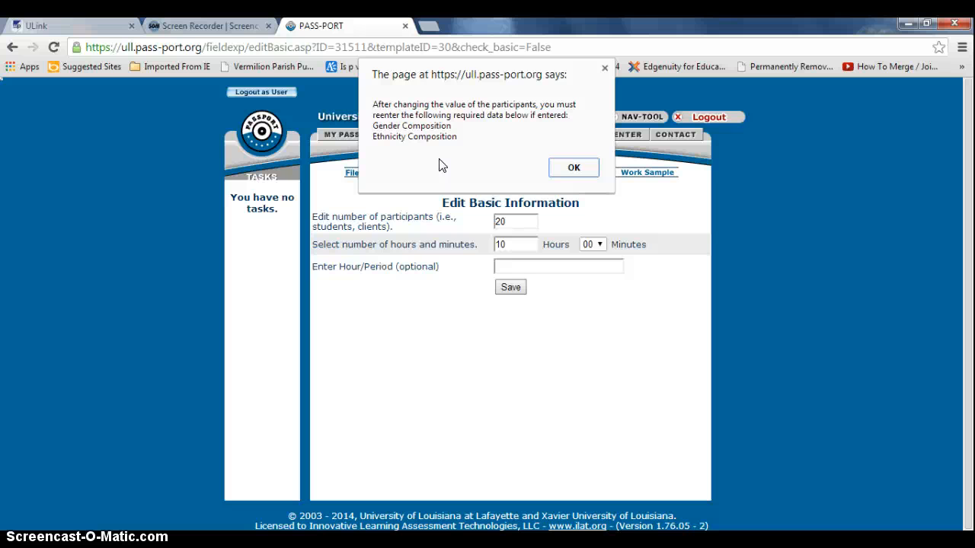
{"action": "left_click", "coordinate": [571, 167]}
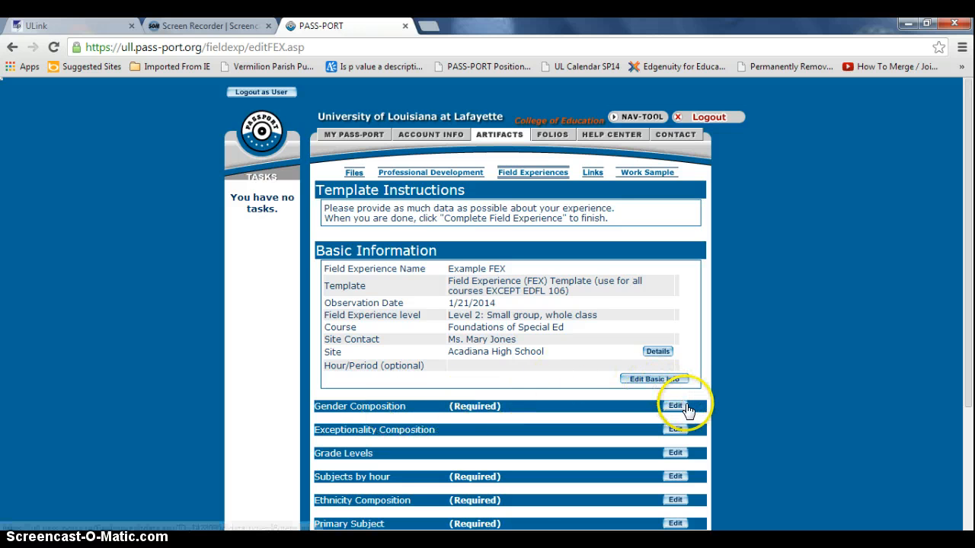
Enter 10 Female and 10 Male in Gender Composition and save it
{"action": "left_click", "coordinate": [683, 410]}
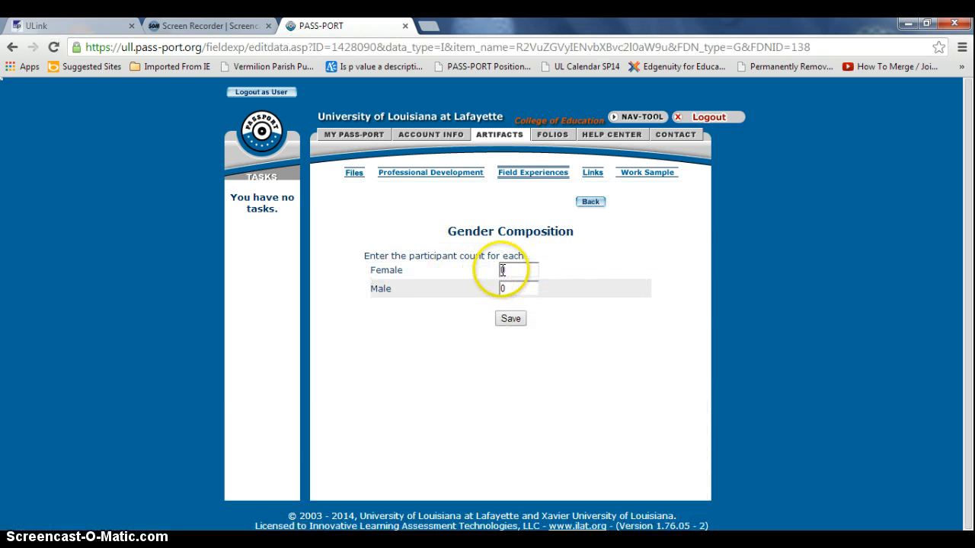
{"action": "double_click", "coordinate": [503, 270]}
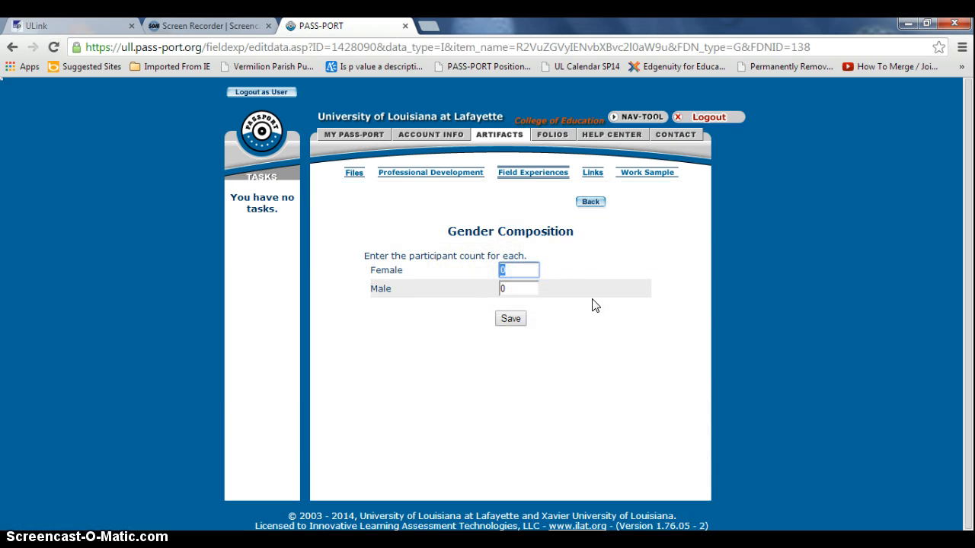
{"action": "type", "text": "10"}
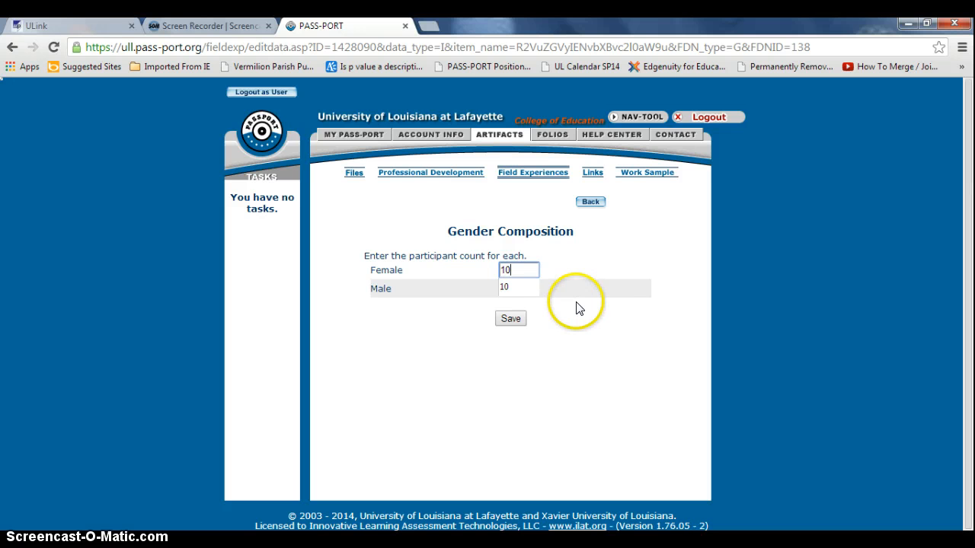
{"action": "left_click", "coordinate": [530, 289]}
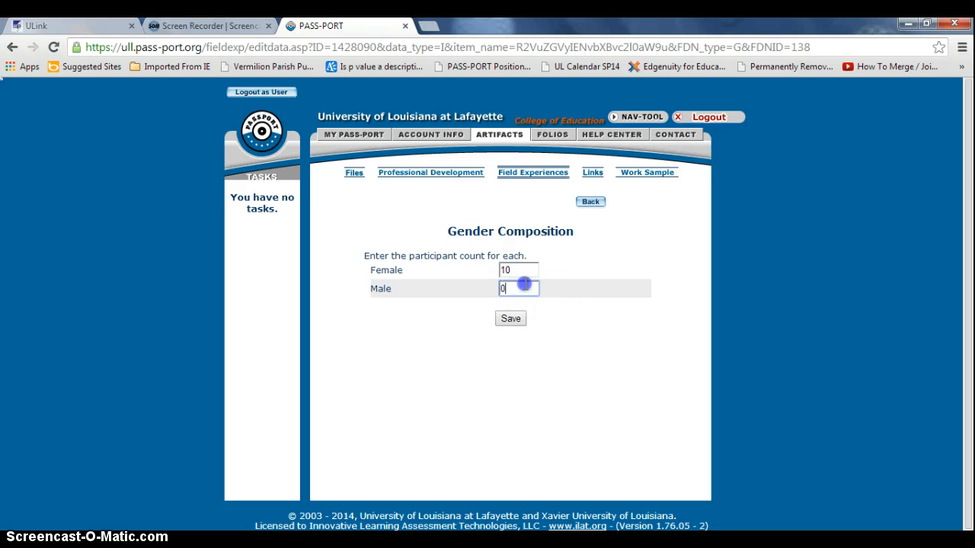
{"action": "double_click", "coordinate": [497, 288]}
{"action": "left_click", "coordinate": [500, 286]}
{"action": "left_click", "coordinate": [507, 270]}
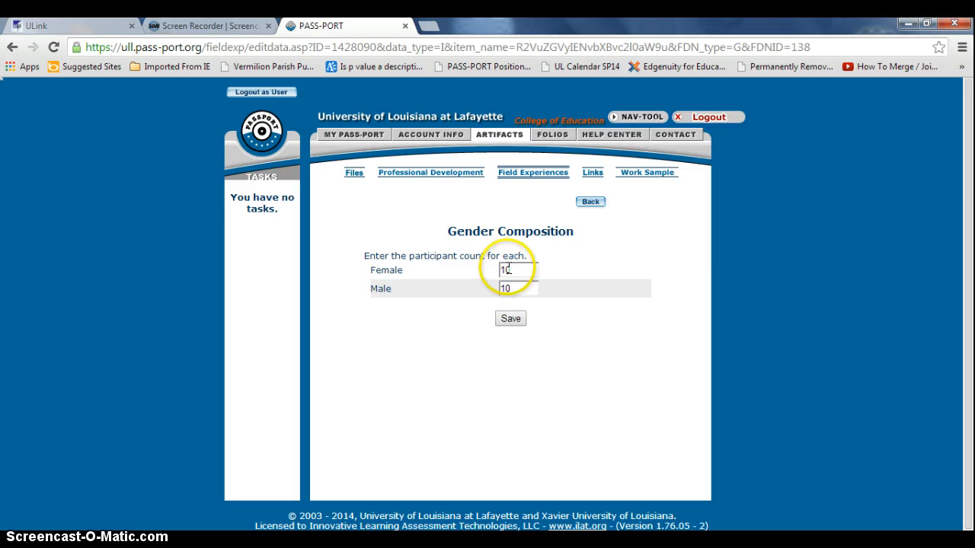
{"action": "left_click", "coordinate": [512, 320]}
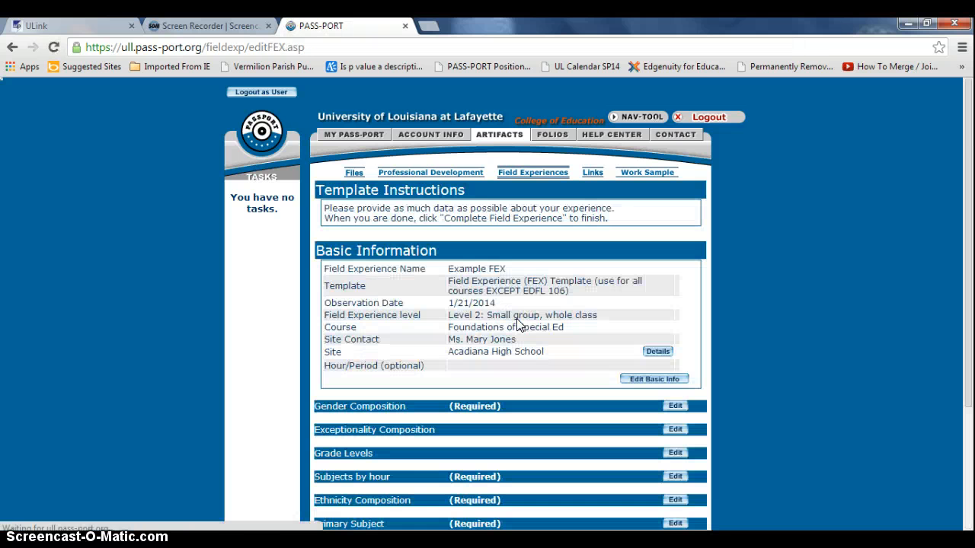
{"action": "scroll", "coordinate": [521, 347], "scroll_direction": "down", "scroll_amount": 2}
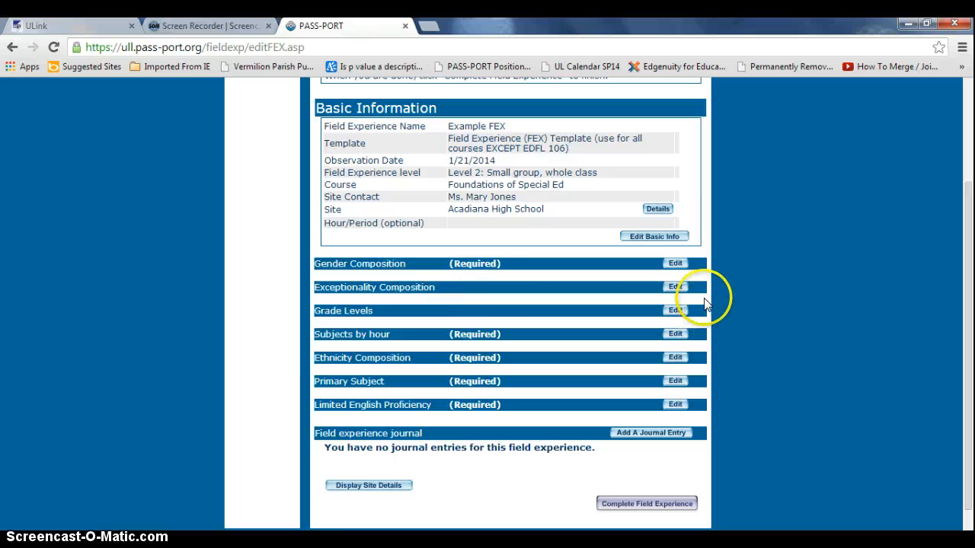
{"action": "left_click", "coordinate": [674, 288]}
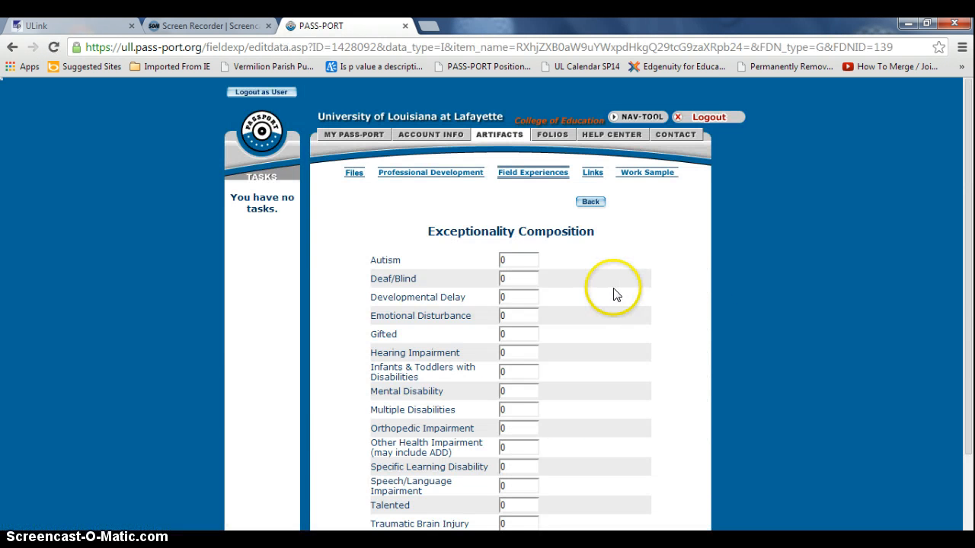
Leave exceptionality counts at zero, then check 9th under Grade Levels and save
{"action": "scroll", "coordinate": [617, 296], "scroll_direction": "down", "scroll_amount": 3}
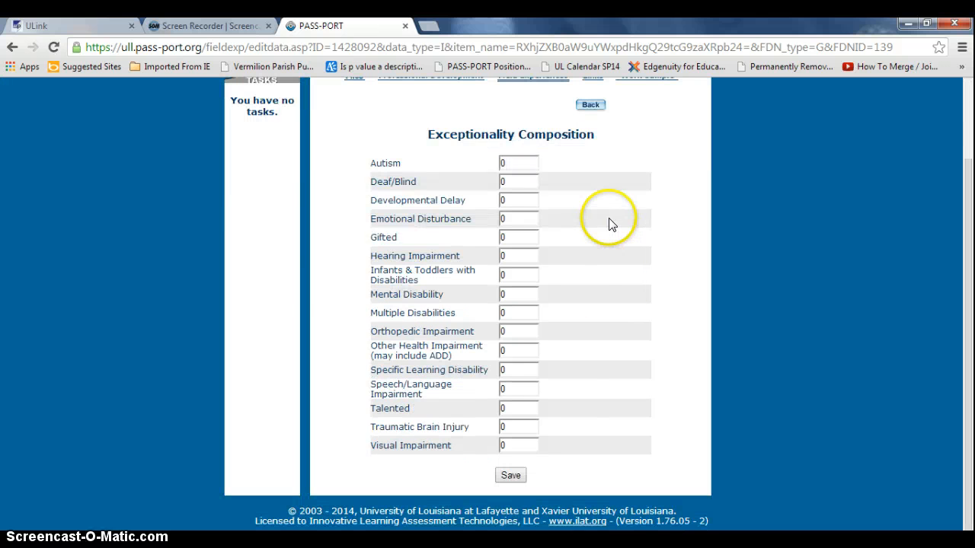
{"action": "left_click", "coordinate": [592, 106]}
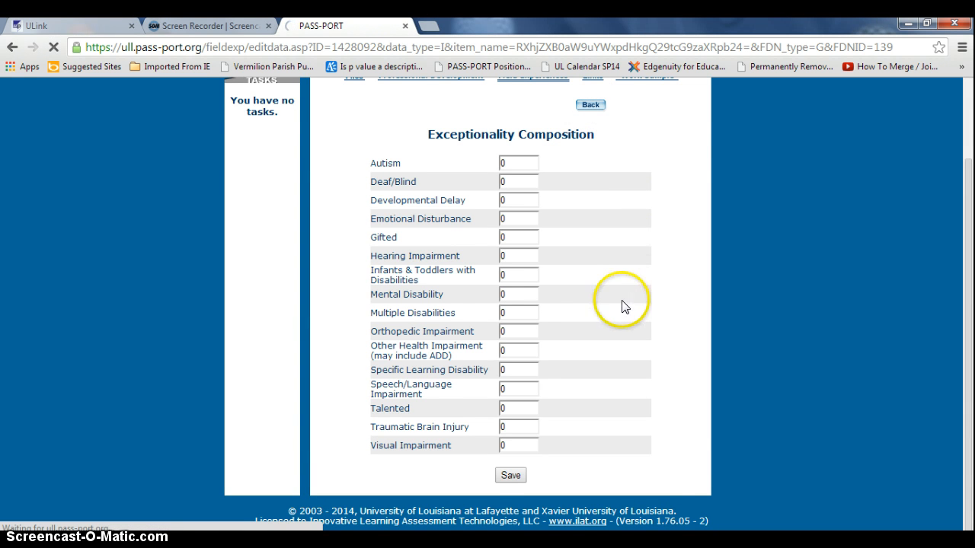
{"action": "scroll", "coordinate": [594, 327], "scroll_direction": "down", "scroll_amount": 1}
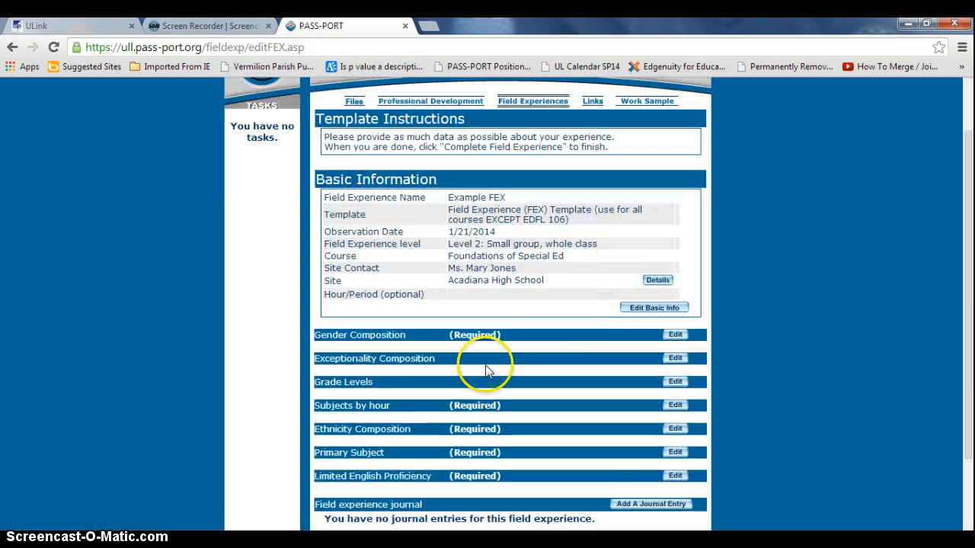
{"action": "left_click", "coordinate": [677, 381]}
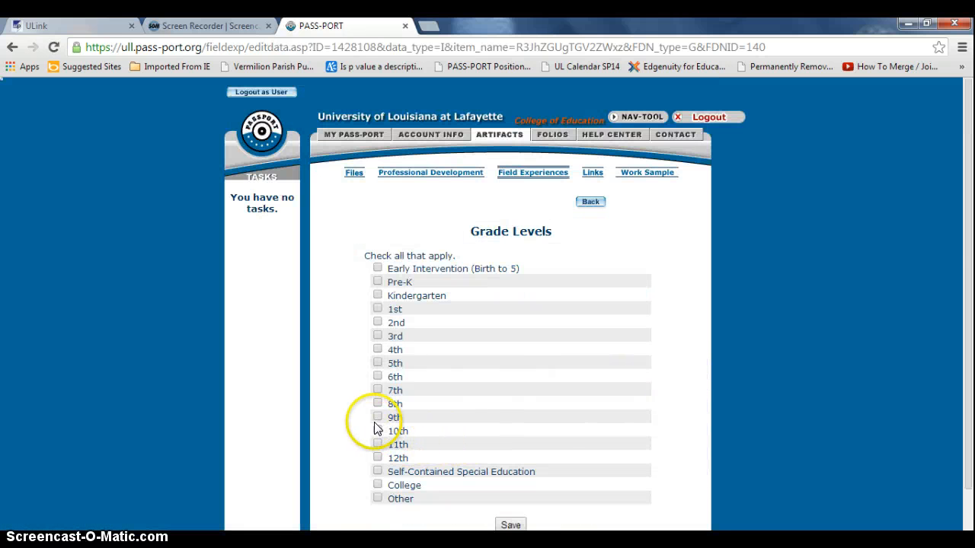
{"action": "left_click", "coordinate": [381, 419]}
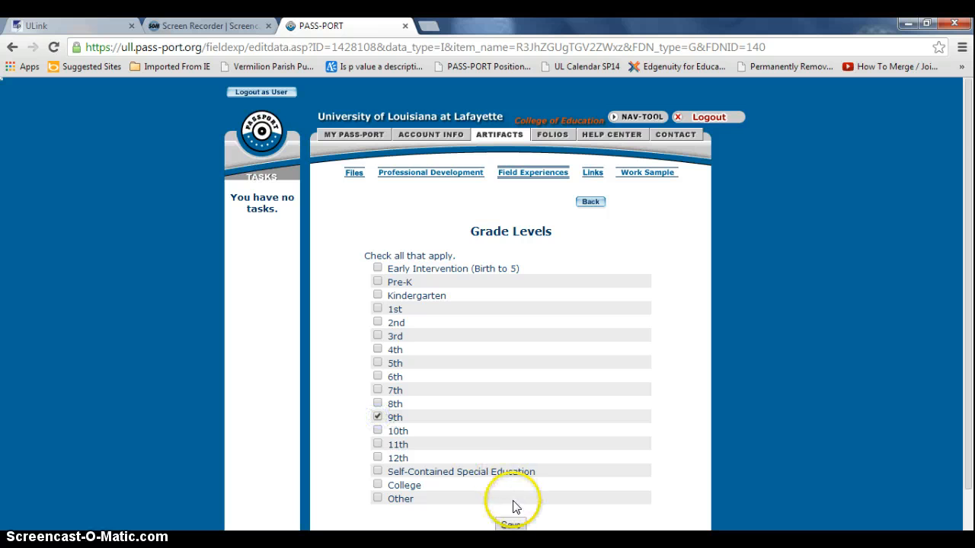
{"action": "left_click", "coordinate": [512, 526]}
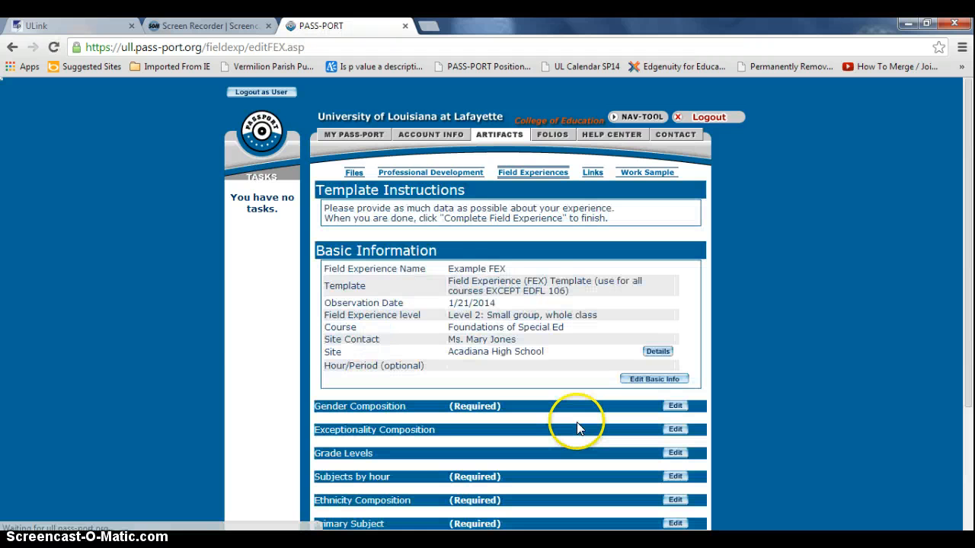
{"action": "scroll", "coordinate": [597, 421], "scroll_direction": "down", "scroll_amount": 1}
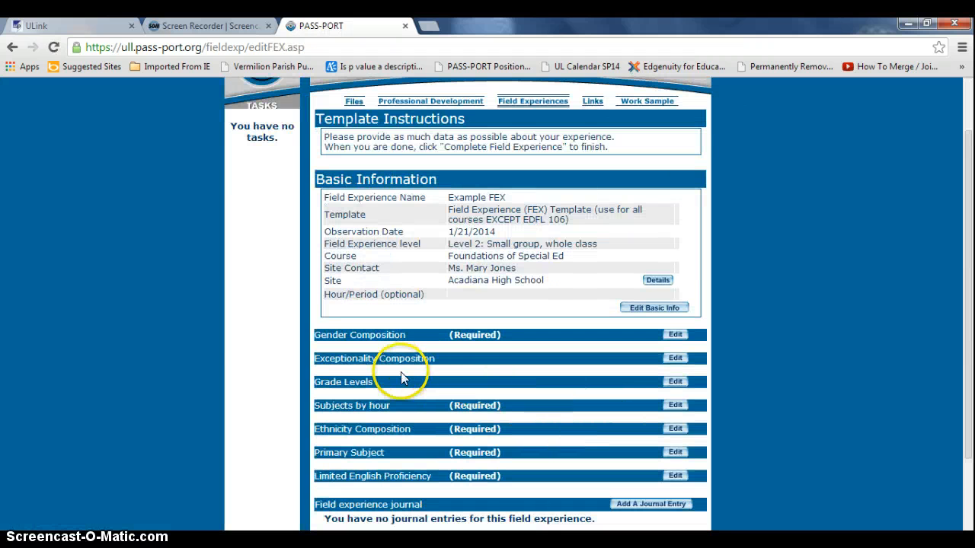
Enter 10 Mathematics hours in Subjects by hour and save
{"action": "left_click", "coordinate": [665, 408]}
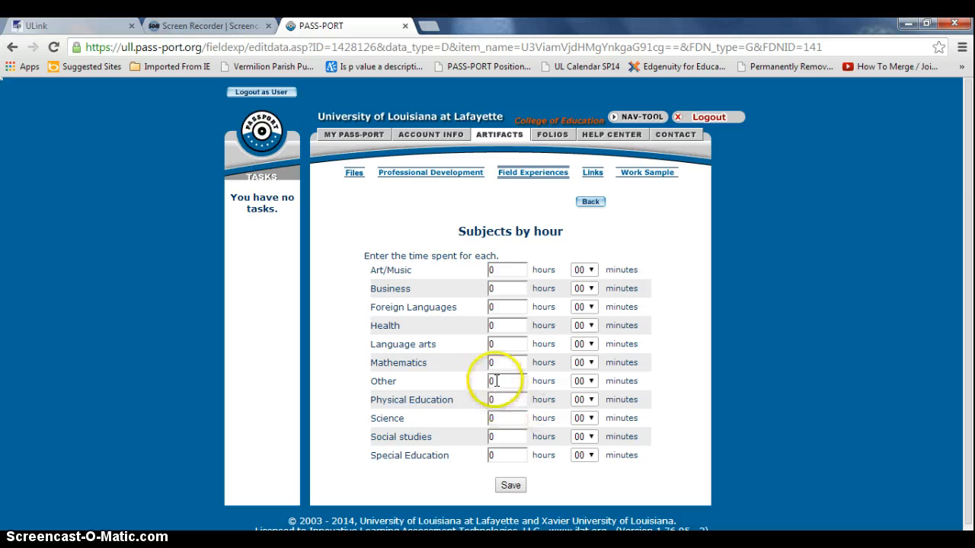
{"action": "double_click", "coordinate": [502, 362]}
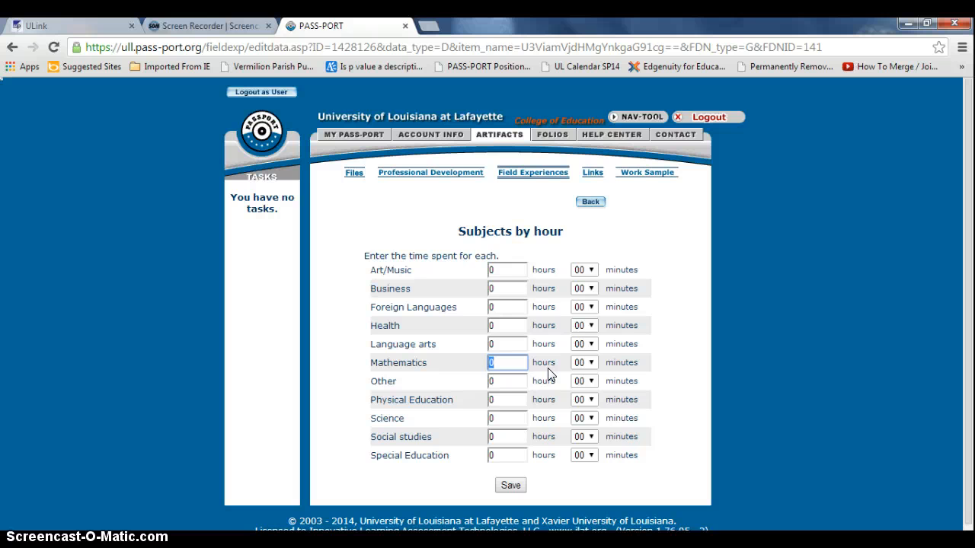
{"action": "type", "text": "10"}
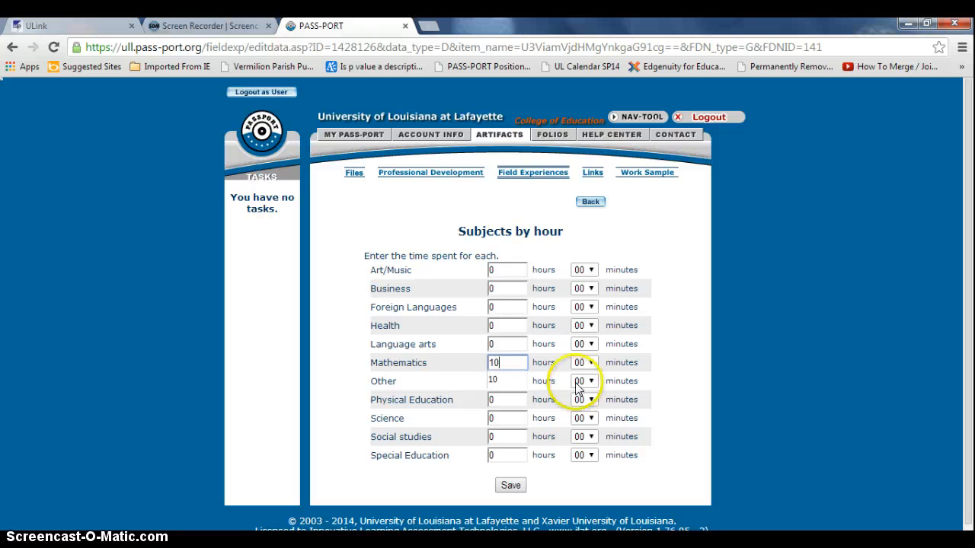
{"action": "left_click", "coordinate": [474, 358]}
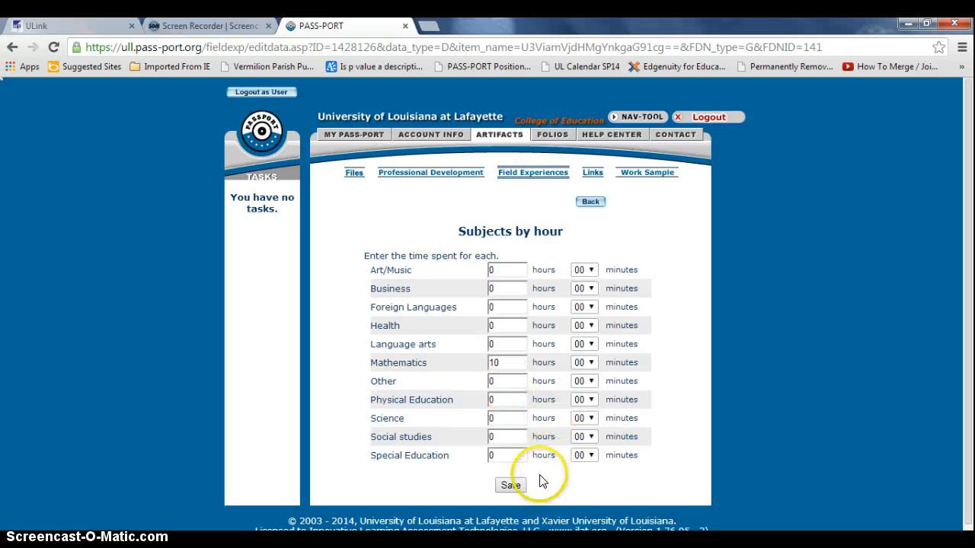
{"action": "left_click", "coordinate": [511, 485]}
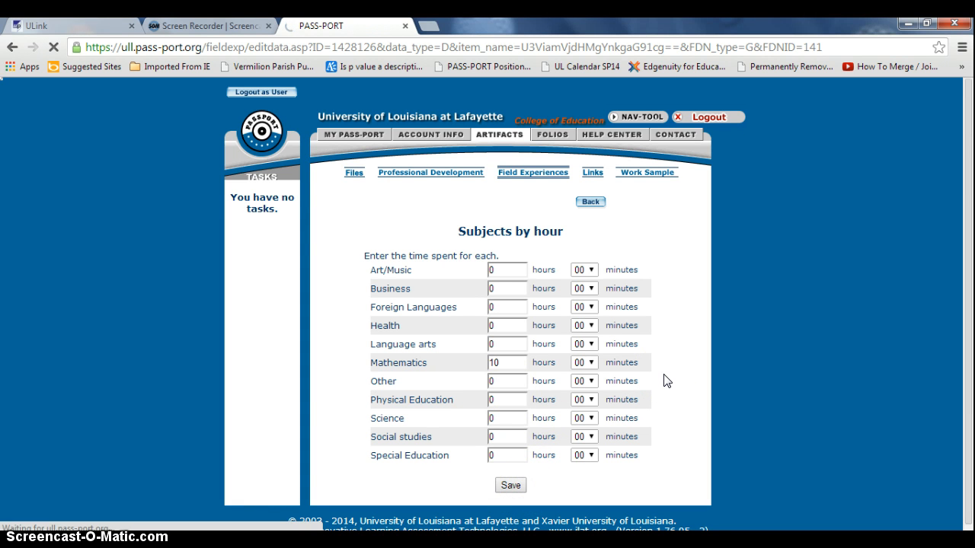
{"action": "scroll", "coordinate": [658, 398], "scroll_direction": "down", "scroll_amount": 3}
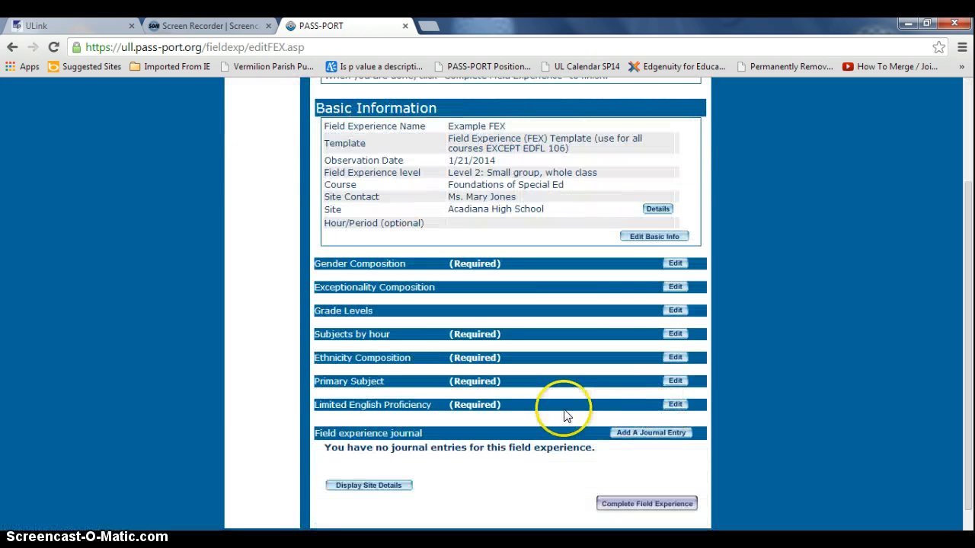
Enter ethnicity counts of 15 Black, Non-Hispanic, 2 Hispanic and 3 White, Non-Hispanic, then save
{"action": "left_click", "coordinate": [676, 358]}
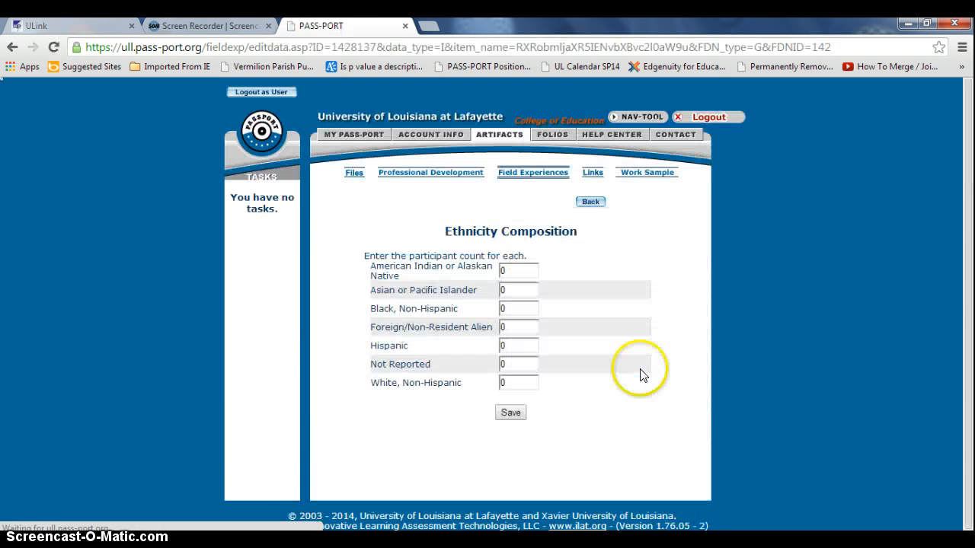
{"action": "double_click", "coordinate": [528, 309]}
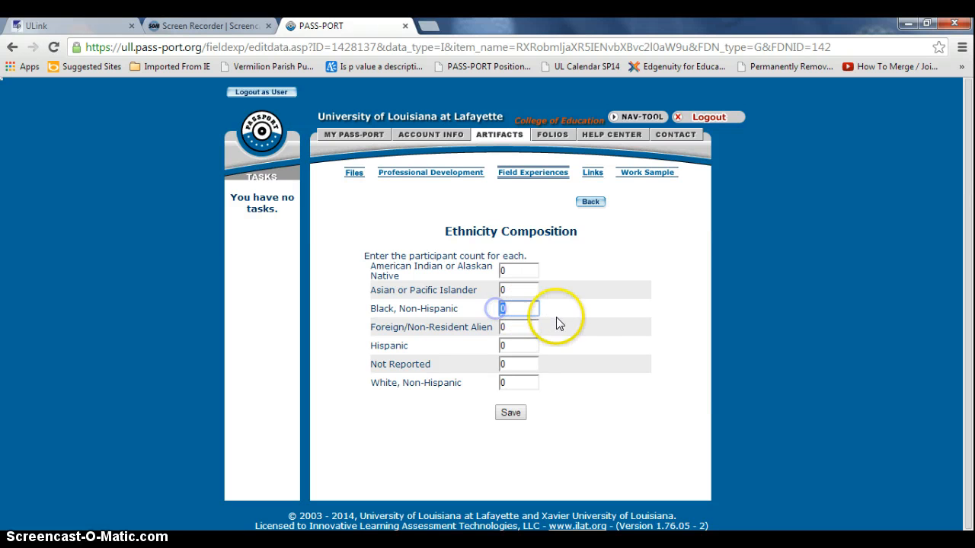
{"action": "type", "text": "15"}
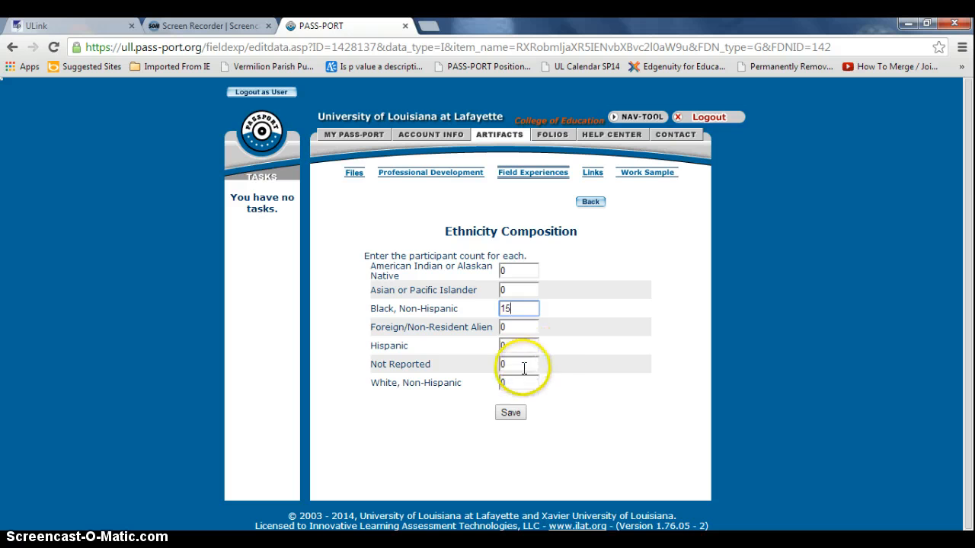
{"action": "double_click", "coordinate": [500, 346]}
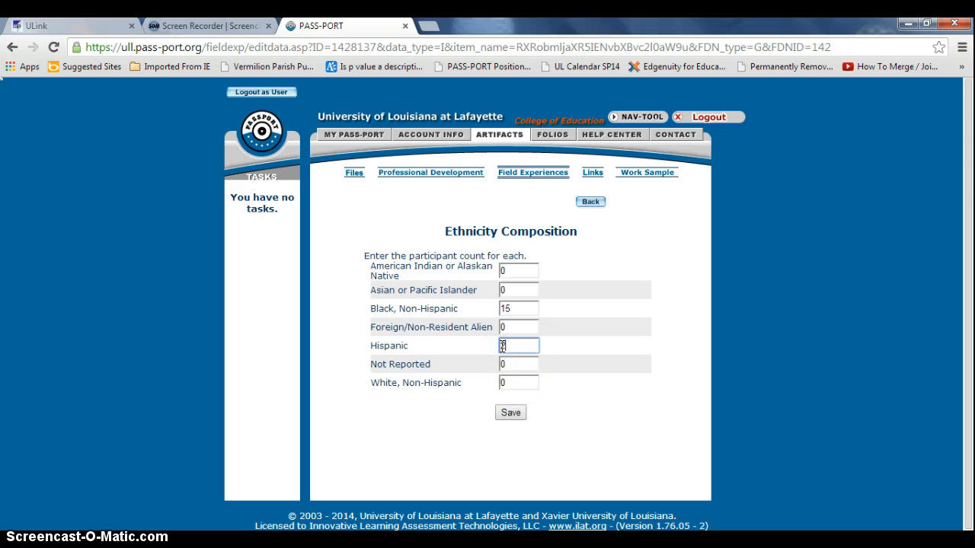
{"action": "type", "text": "2"}
{"action": "left_click", "coordinate": [518, 382]}
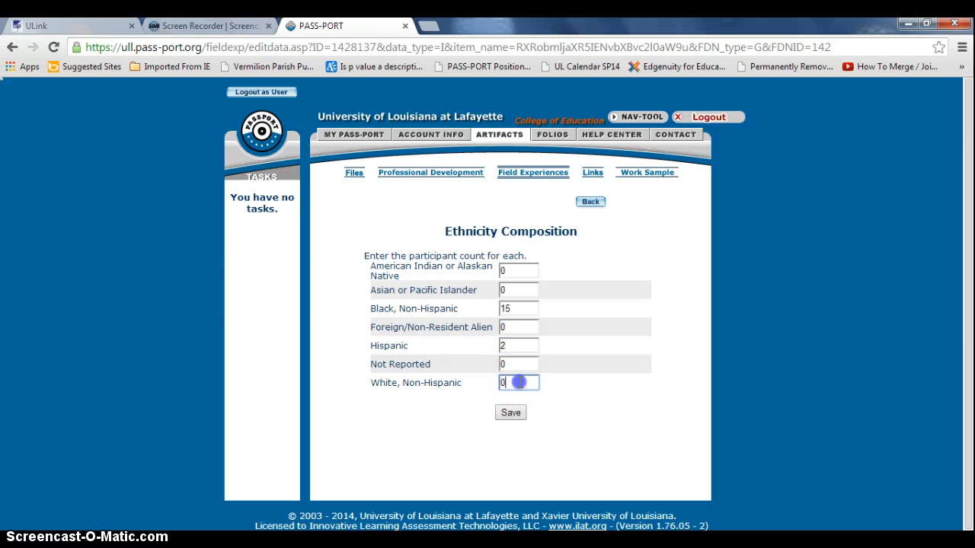
{"action": "left_click_drag", "start_coordinate": [519, 382], "coordinate": [491, 379]}
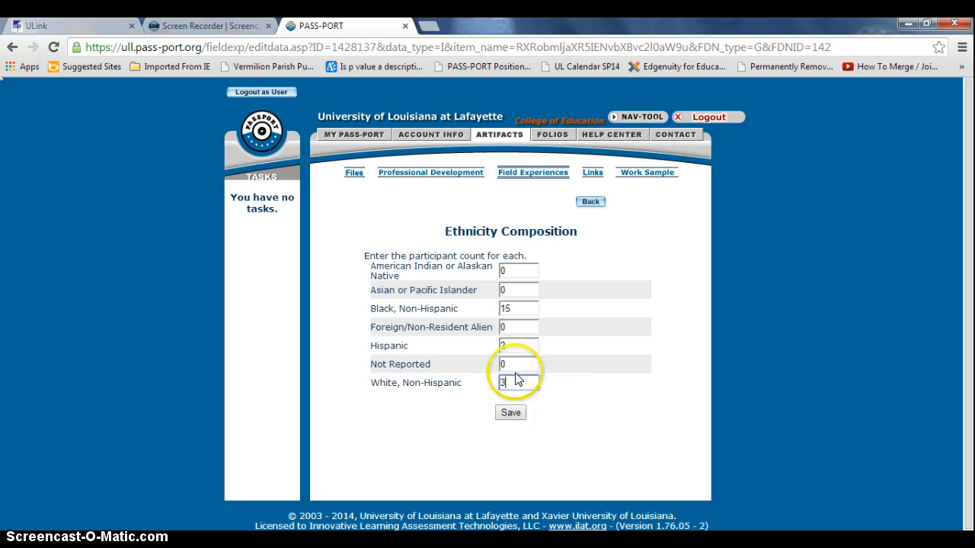
{"action": "left_click", "coordinate": [508, 417]}
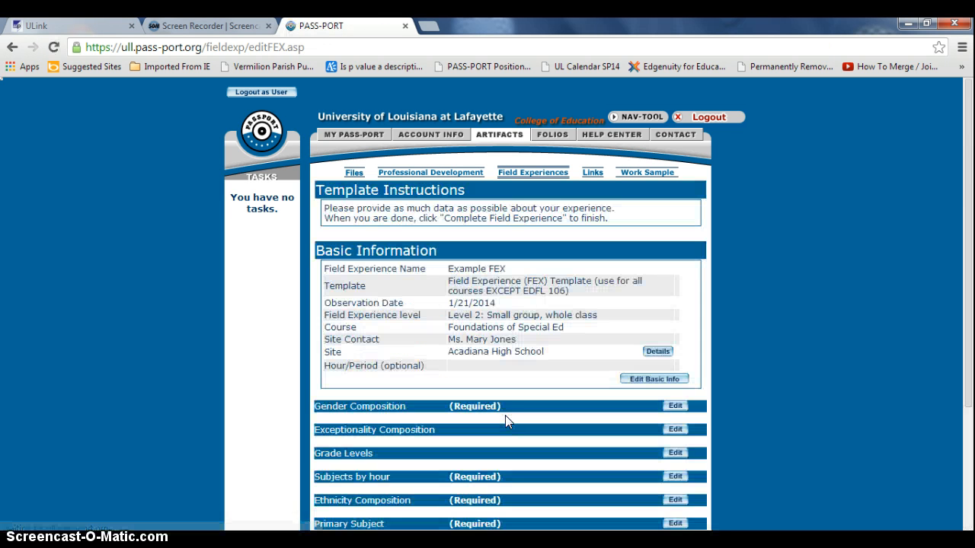
{"action": "scroll", "coordinate": [508, 423], "scroll_direction": "down", "scroll_amount": 3}
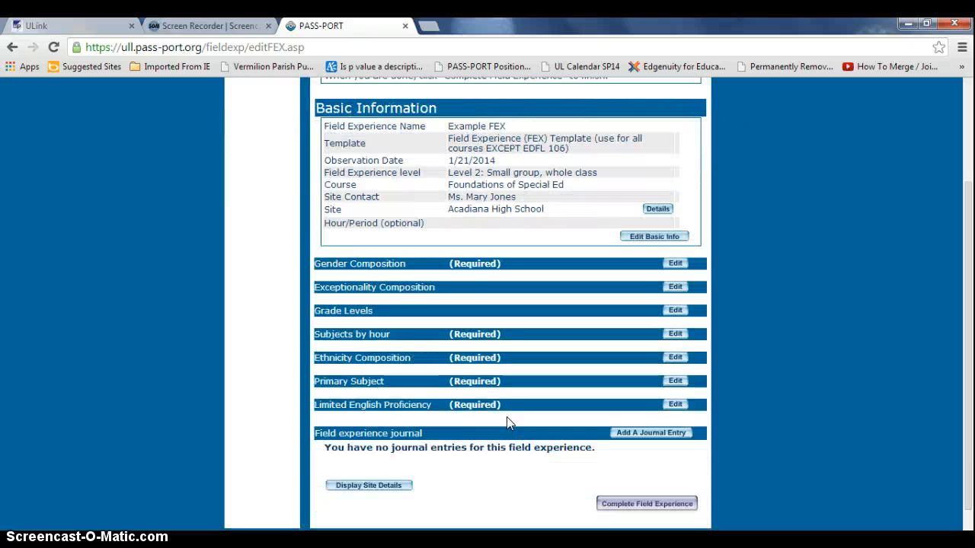
Set the Primary Subject to Mathematics and save it
{"action": "left_click", "coordinate": [673, 381]}
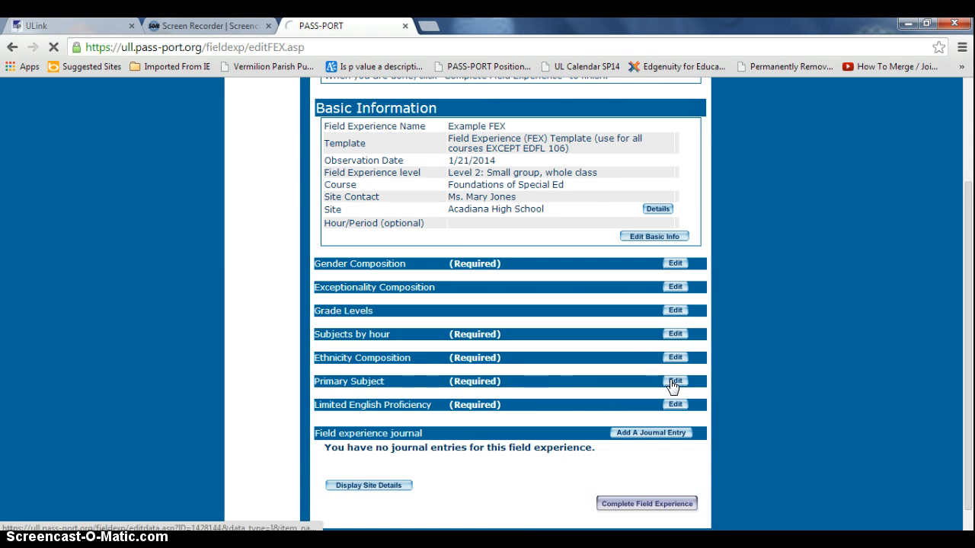
{"action": "left_click", "coordinate": [533, 284]}
{"action": "left_click", "coordinate": [534, 282]}
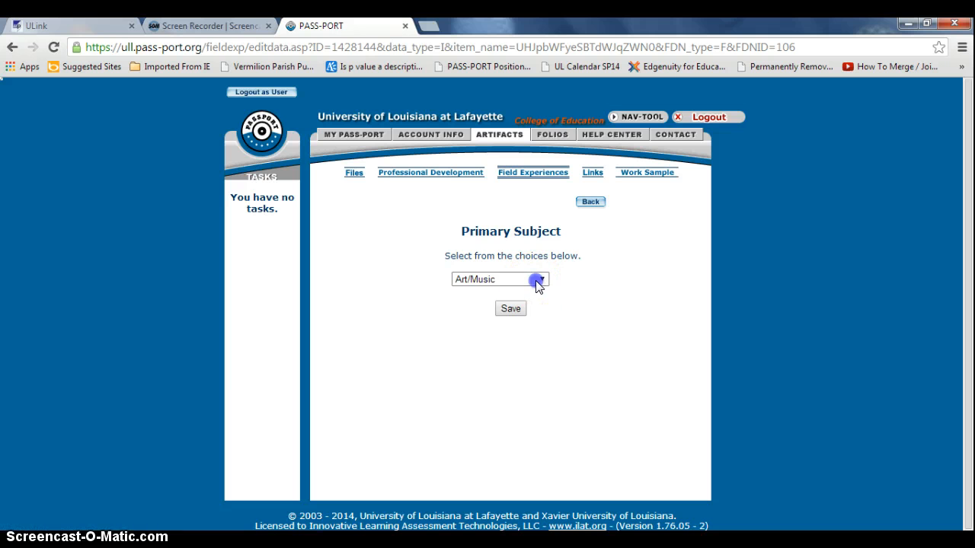
{"action": "left_click", "coordinate": [531, 356]}
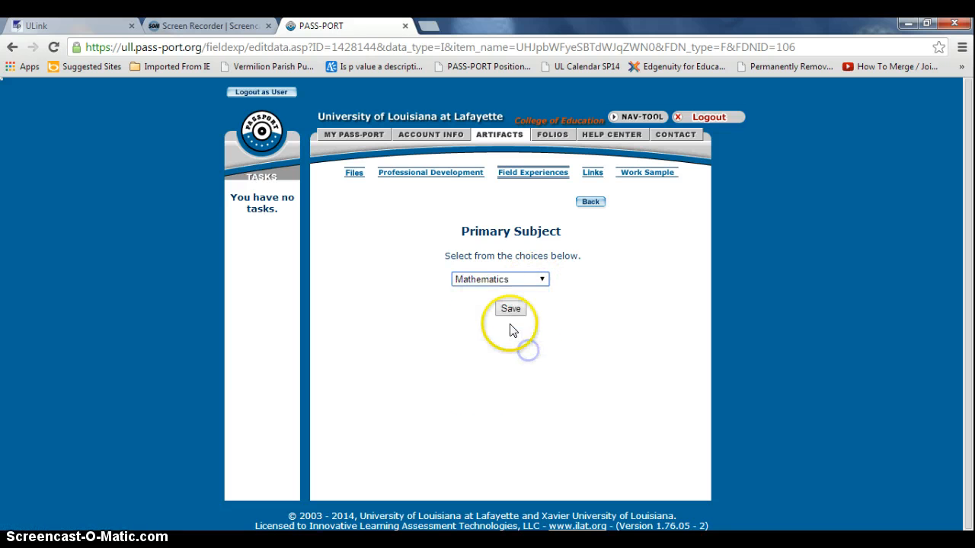
{"action": "left_click", "coordinate": [511, 309]}
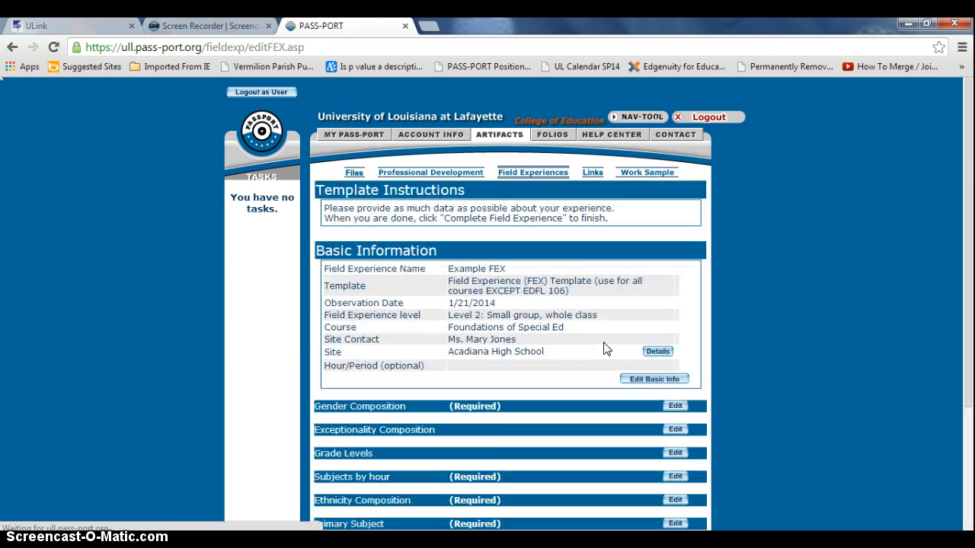
Change the Limited English Proficiency count to 1 and save it
{"action": "scroll", "coordinate": [609, 358], "scroll_direction": "down", "scroll_amount": 3}
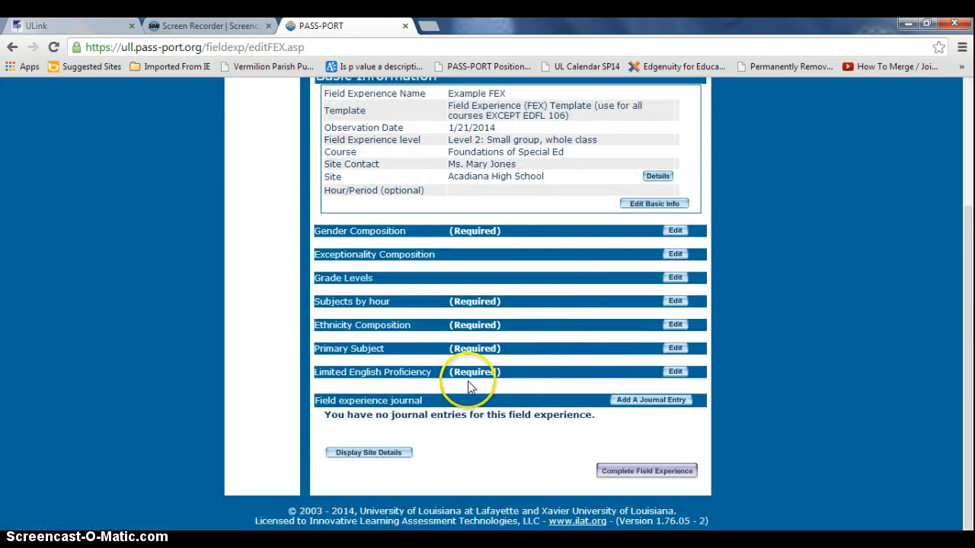
{"action": "left_click", "coordinate": [673, 373]}
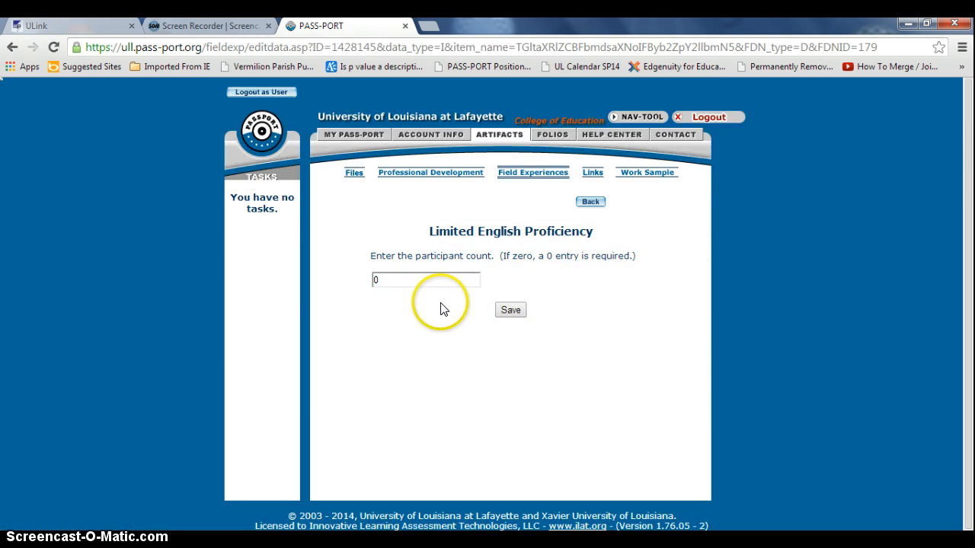
{"action": "left_click_drag", "start_coordinate": [399, 280], "coordinate": [366, 280]}
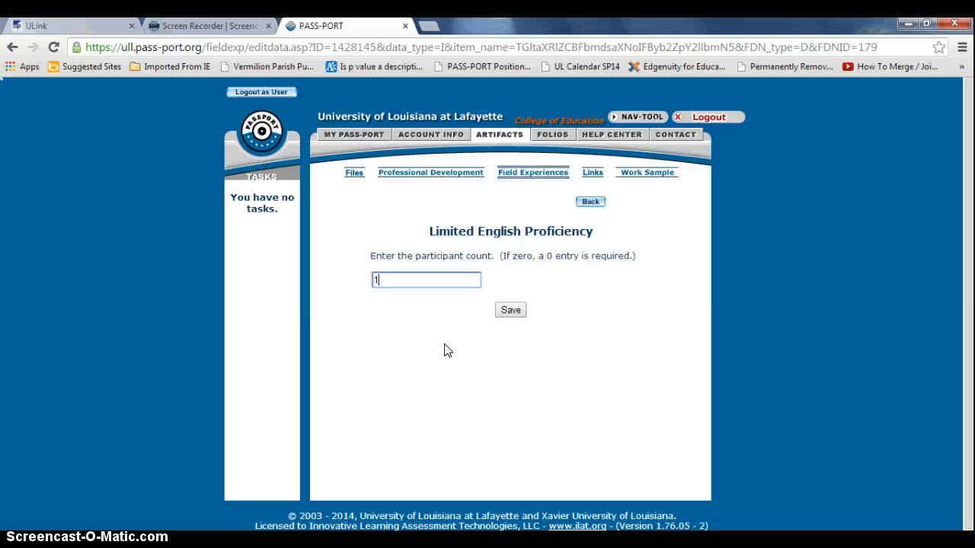
{"action": "left_click", "coordinate": [510, 311]}
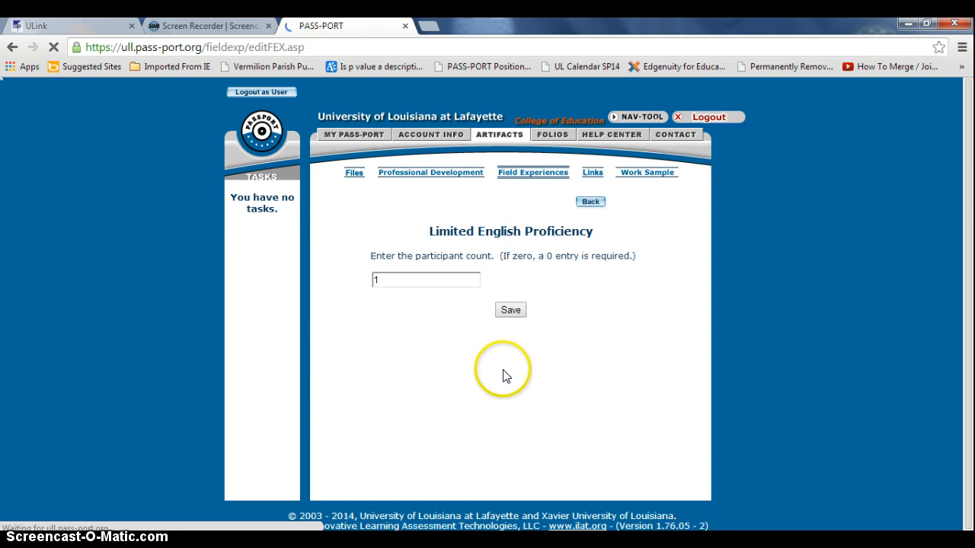
{"action": "scroll", "coordinate": [533, 381], "scroll_direction": "down", "scroll_amount": 2}
{"action": "scroll", "coordinate": [541, 389], "scroll_direction": "down", "scroll_amount": 1}
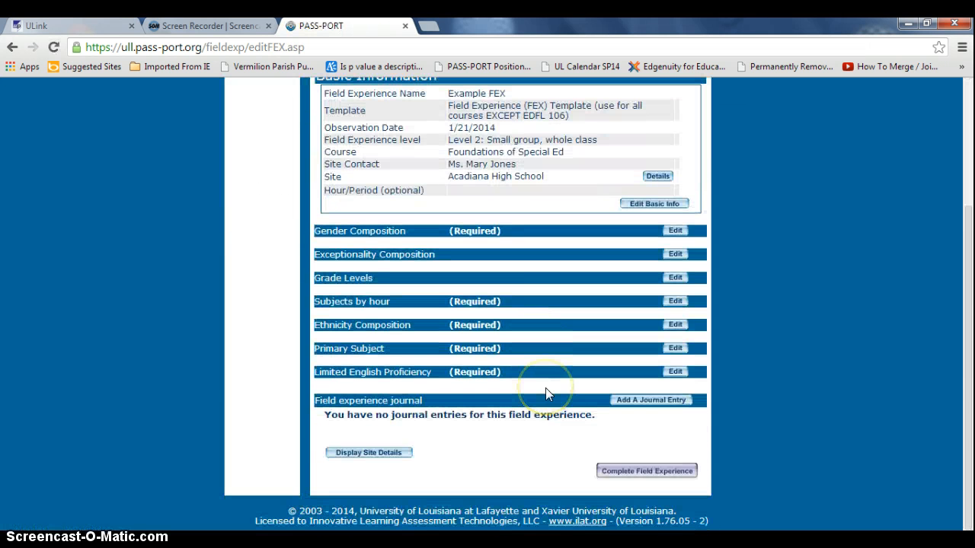
{"action": "left_click", "coordinate": [635, 402]}
Add a journal entry reading "This is my journal entry for my field experience."
{"action": "left_click", "coordinate": [636, 404]}
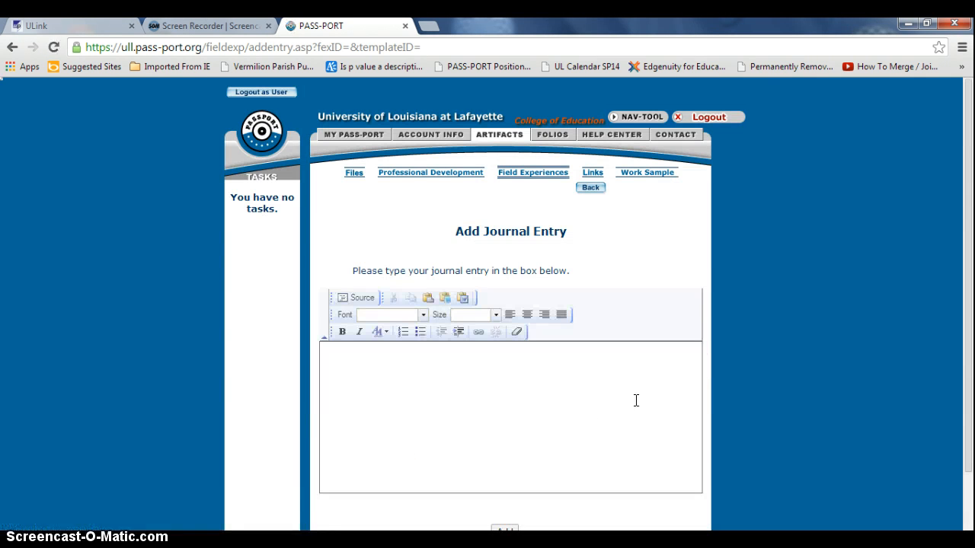
{"action": "left_click", "coordinate": [402, 363]}
{"action": "left_click", "coordinate": [578, 402]}
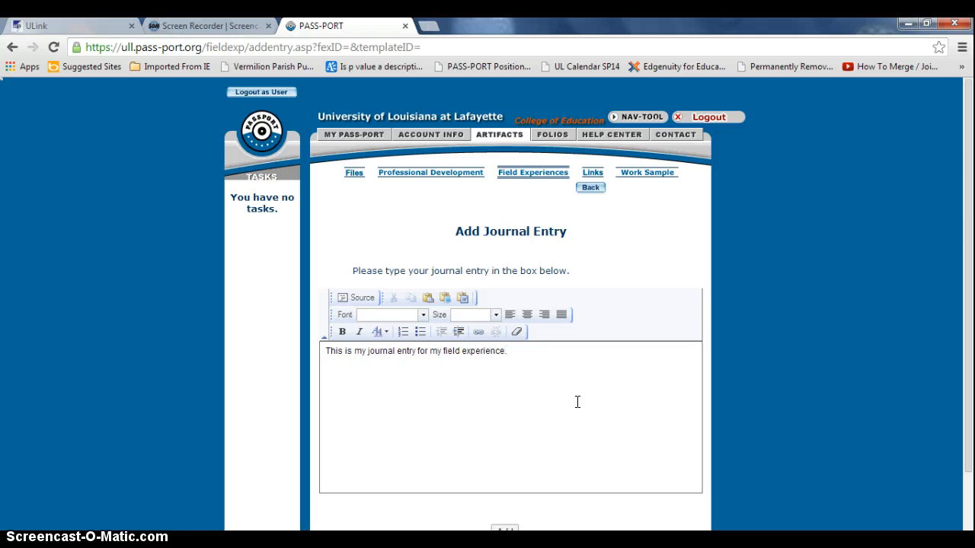
{"action": "scroll", "coordinate": [571, 450], "scroll_direction": "down", "scroll_amount": 2}
{"action": "left_click", "coordinate": [505, 465]}
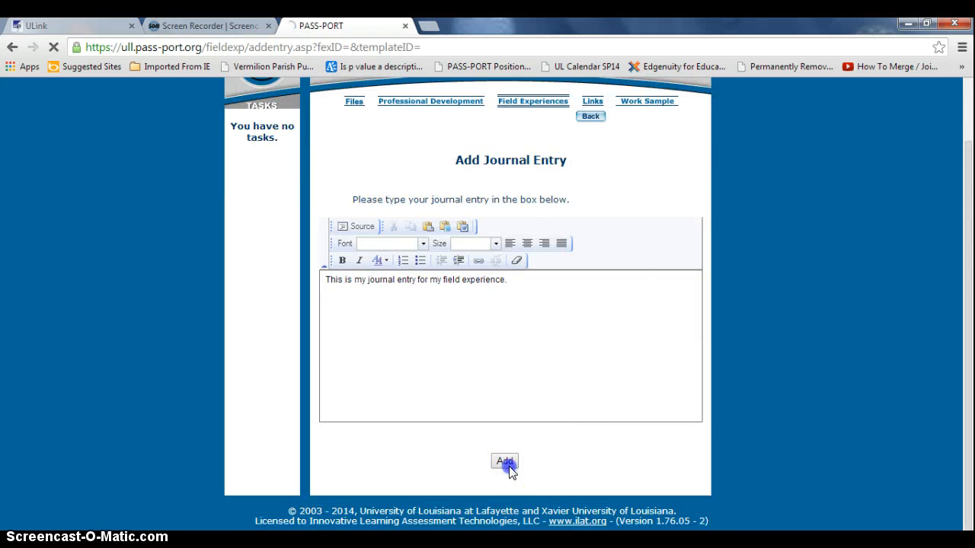
{"action": "scroll", "coordinate": [734, 457], "scroll_direction": "down", "scroll_amount": 4}
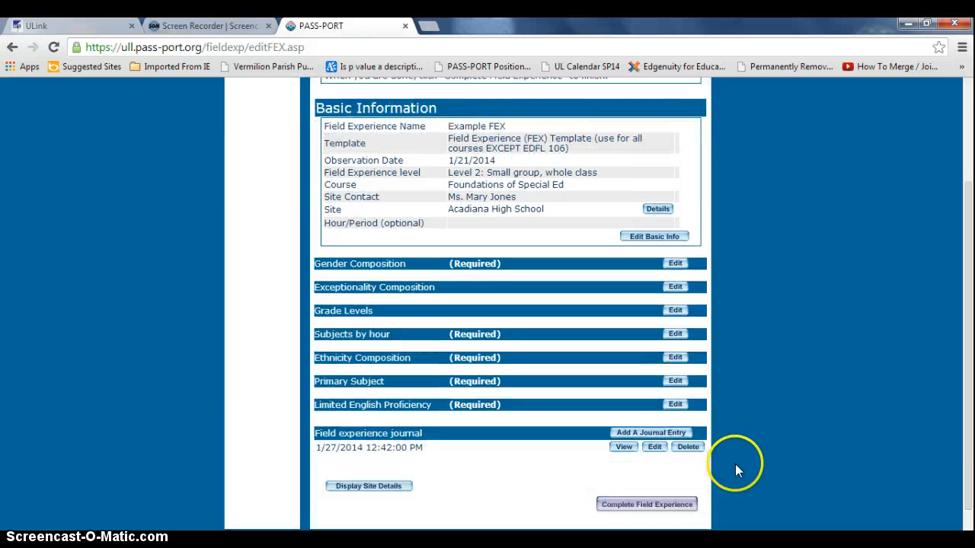
{"action": "scroll", "coordinate": [735, 464], "scroll_direction": "down", "scroll_amount": 1}
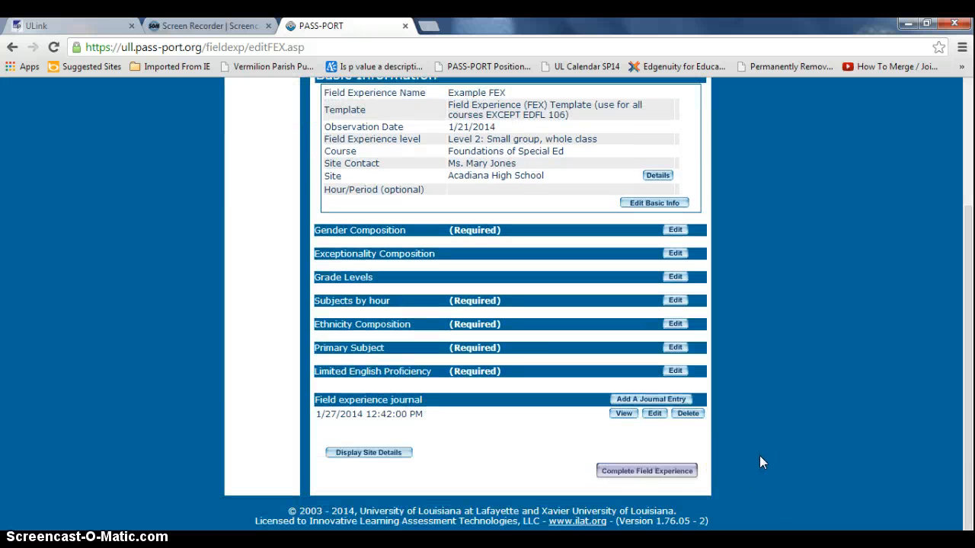
{"action": "left_click", "coordinate": [664, 473]}
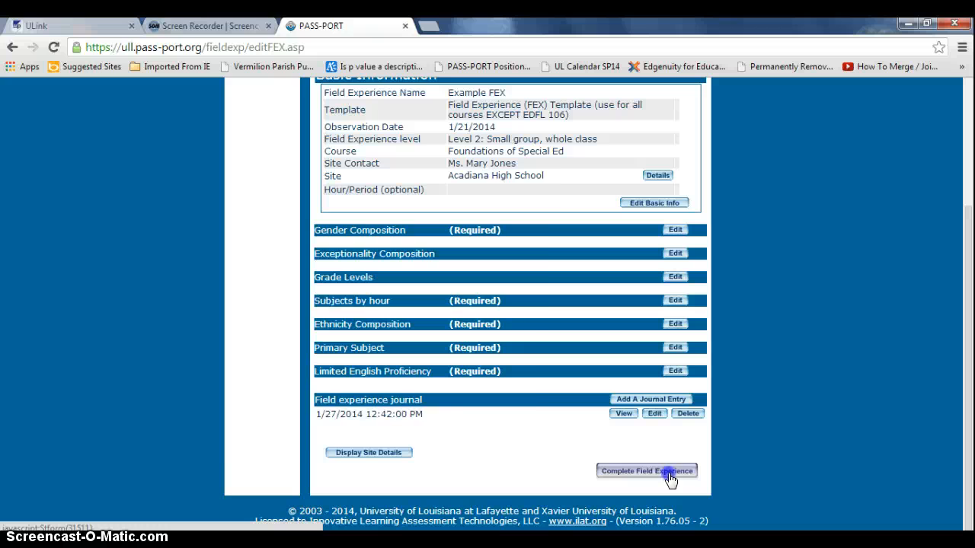
Complete Example FEX and find it under Completed, dated 1/27/2014 for SPED 391
{"action": "left_click", "coordinate": [670, 477]}
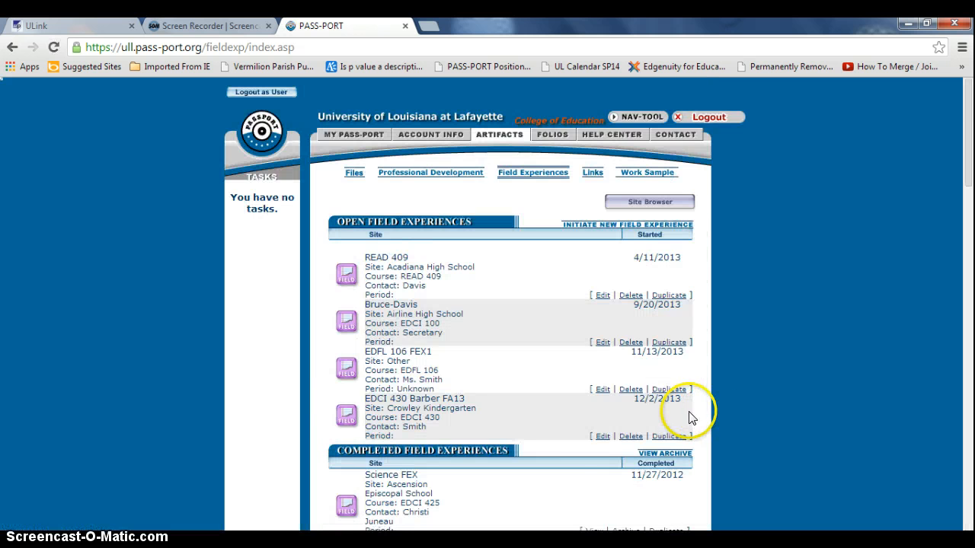
{"action": "scroll", "coordinate": [685, 419], "scroll_direction": "down", "scroll_amount": 2}
{"action": "scroll", "coordinate": [685, 419], "scroll_direction": "down", "scroll_amount": 8}
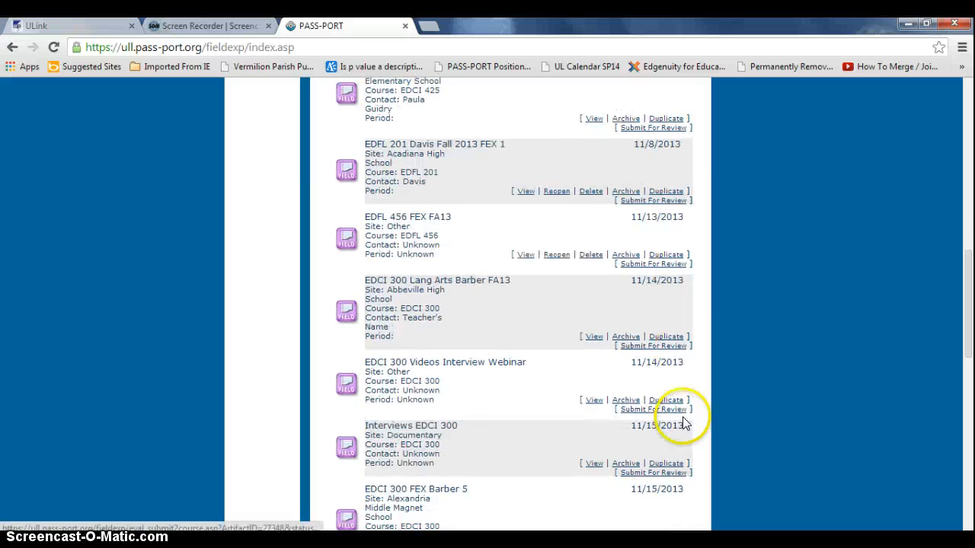
{"action": "scroll", "coordinate": [683, 422], "scroll_direction": "down", "scroll_amount": 10}
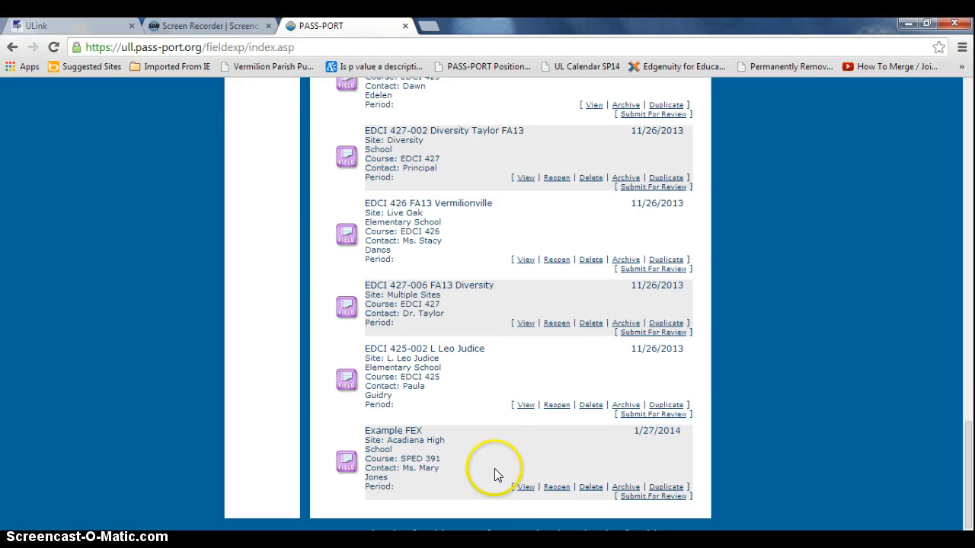
Submit Example FEX for review, selecting a faculty member as the reviewer
{"action": "left_click", "coordinate": [654, 497]}
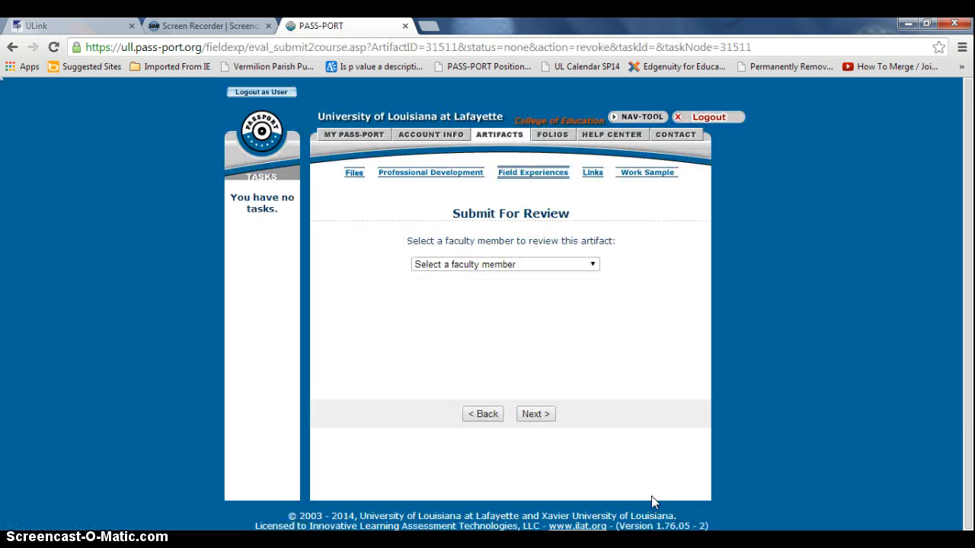
{"action": "left_click", "coordinate": [565, 264]}
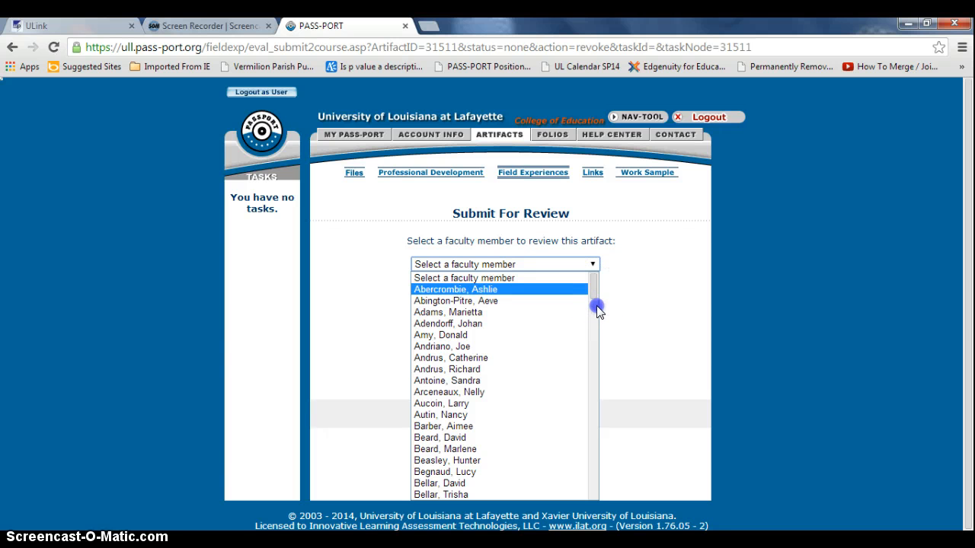
{"action": "left_click", "coordinate": [585, 311]}
{"action": "left_click", "coordinate": [588, 265]}
{"action": "scroll", "coordinate": [594, 343], "scroll_direction": "down", "scroll_amount": 2}
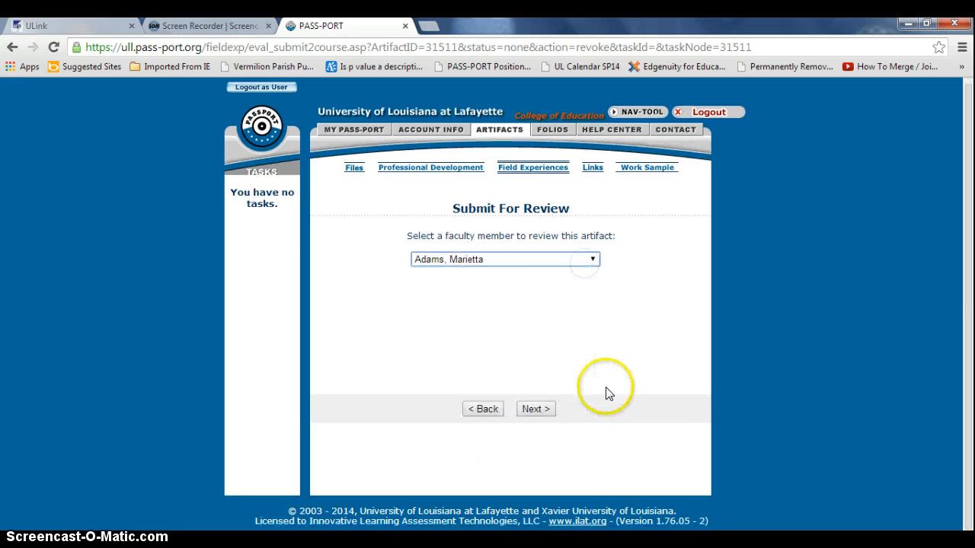
{"action": "left_click", "coordinate": [548, 259]}
{"action": "scroll", "coordinate": [553, 318], "scroll_direction": "down", "scroll_amount": 20}
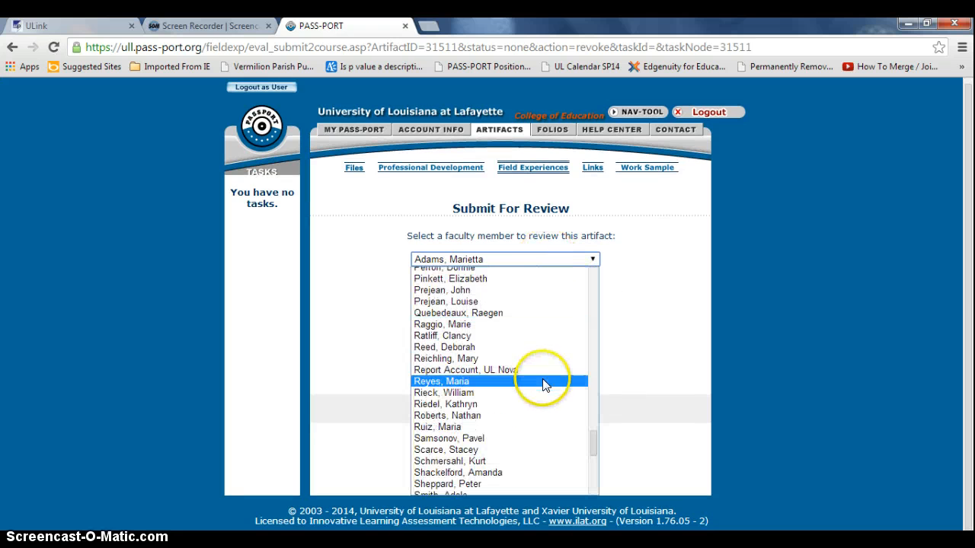
{"action": "scroll", "coordinate": [545, 386], "scroll_direction": "up", "scroll_amount": 4}
{"action": "scroll", "coordinate": [545, 385], "scroll_direction": "down", "scroll_amount": 11}
{"action": "scroll", "coordinate": [545, 385], "scroll_direction": "down", "scroll_amount": 3}
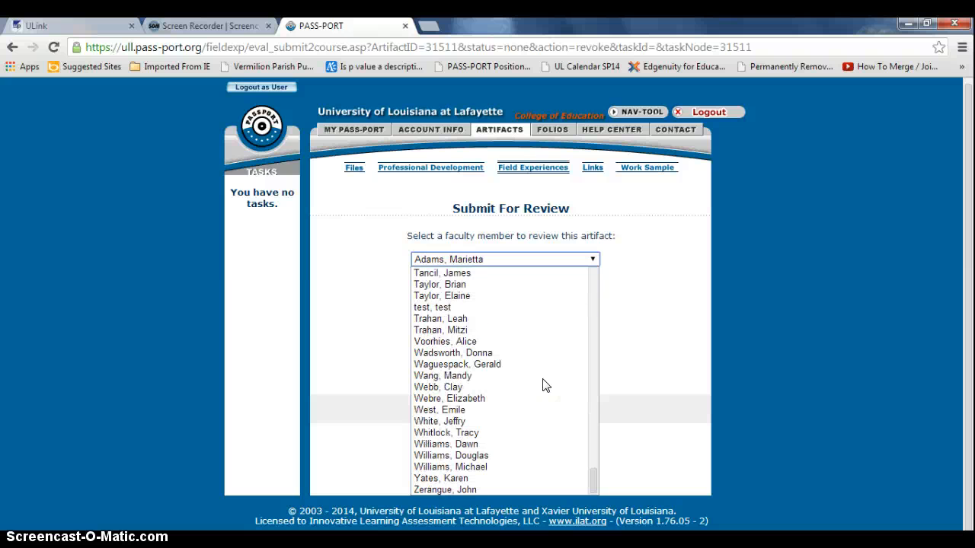
{"action": "left_click_drag", "start_coordinate": [542, 388], "coordinate": [510, 342]}
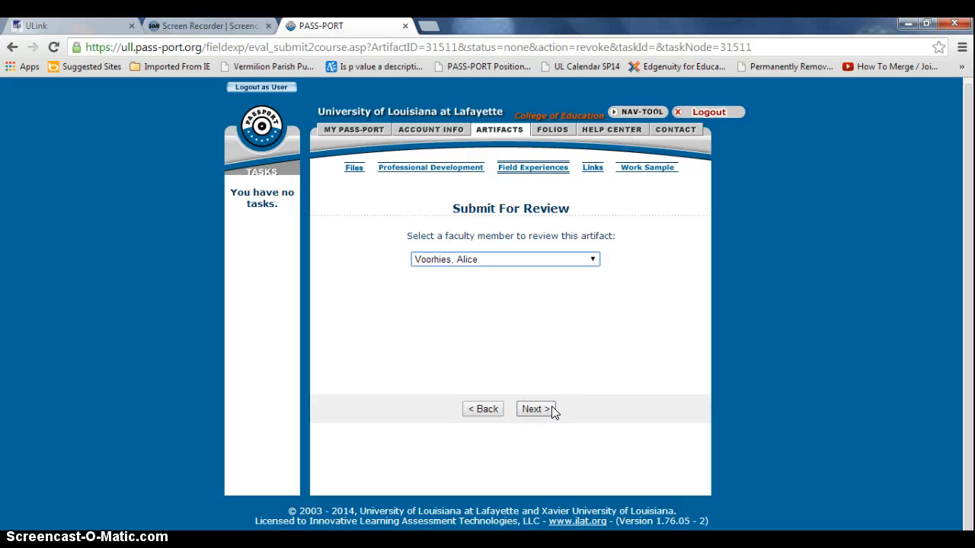
{"action": "left_click", "coordinate": [488, 408]}
Return to the list of open and completed field experiences
{"action": "left_click", "coordinate": [487, 410]}
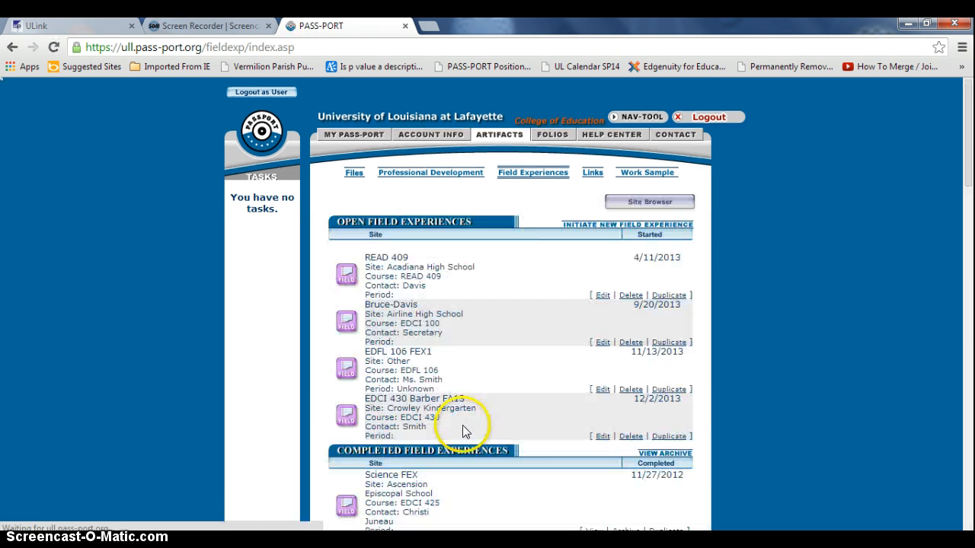
{"action": "scroll", "coordinate": [521, 444], "scroll_direction": "down", "scroll_amount": 3}
{"action": "scroll", "coordinate": [516, 438], "scroll_direction": "down", "scroll_amount": 15}
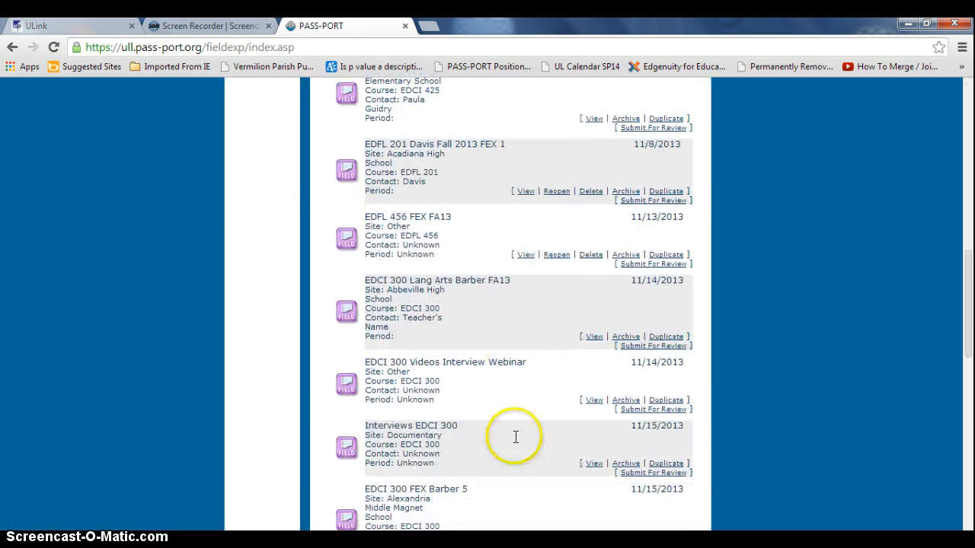